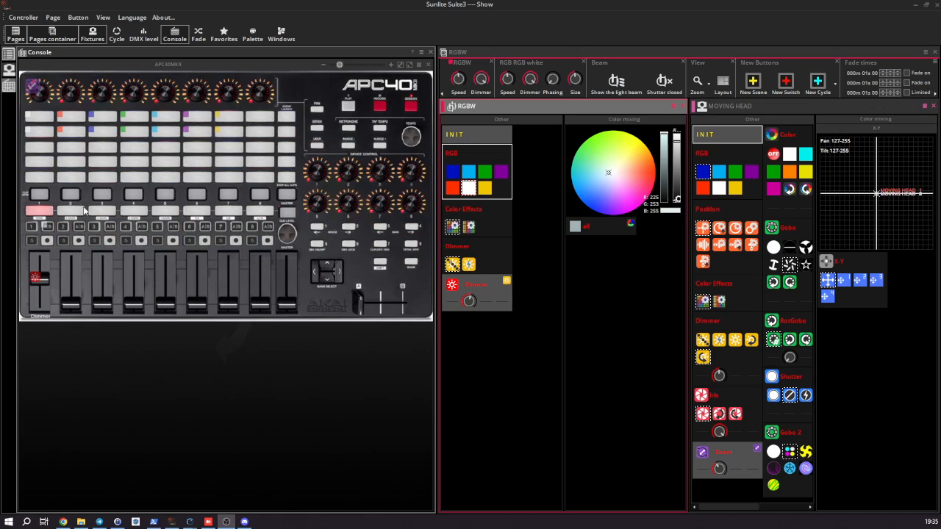
- Lower the RGBW dimmer fader on the APC40MKII console and test its white, red and blue colour buttons
{"action": "mouse_move", "coordinate": [41, 282]}
{"action": "left_mouse_down"}
{"action": "mouse_move", "coordinate": [42, 300]}
{"action": "mouse_move", "coordinate": [50, 266]}
{"action": "mouse_move", "coordinate": [51, 288]}
{"action": "left_mouse_up"}
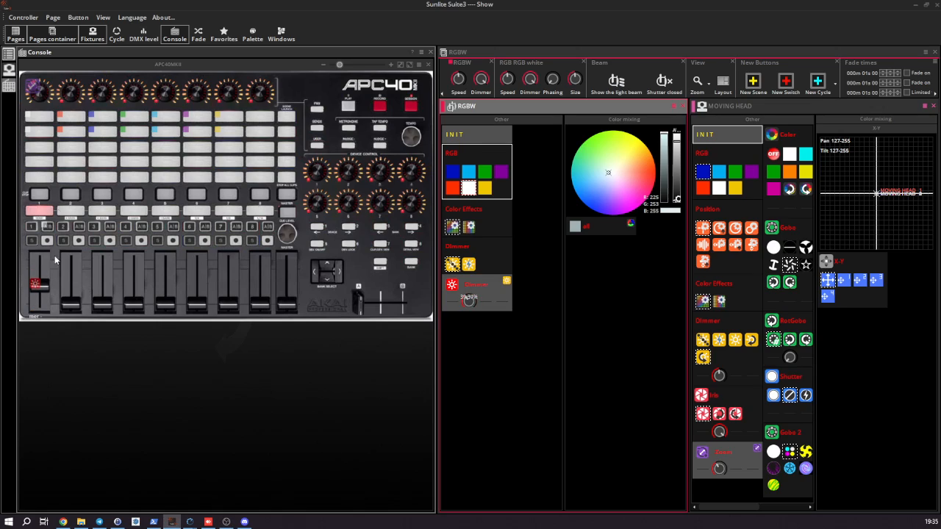
{"action": "left_click", "coordinate": [40, 117]}
{"action": "left_click", "coordinate": [79, 117]}
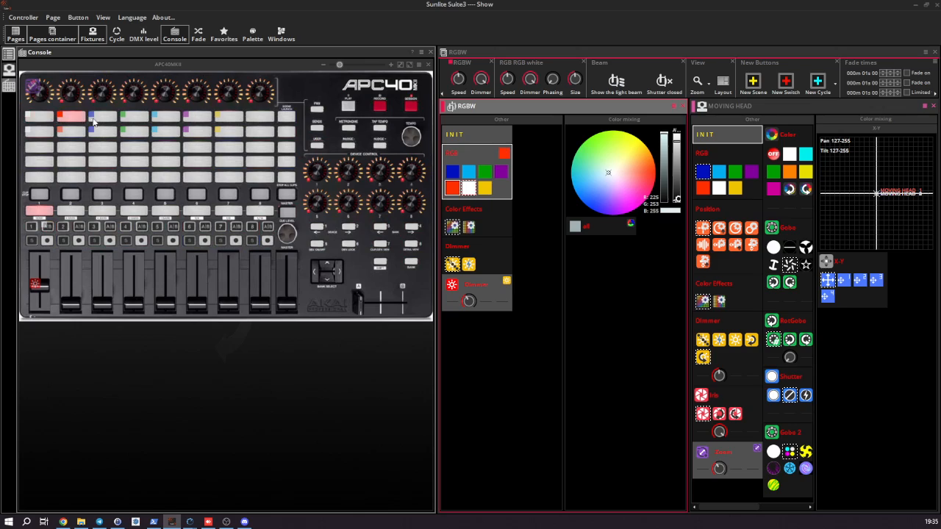
{"action": "left_click", "coordinate": [102, 116]}
{"action": "left_click", "coordinate": [100, 116]}
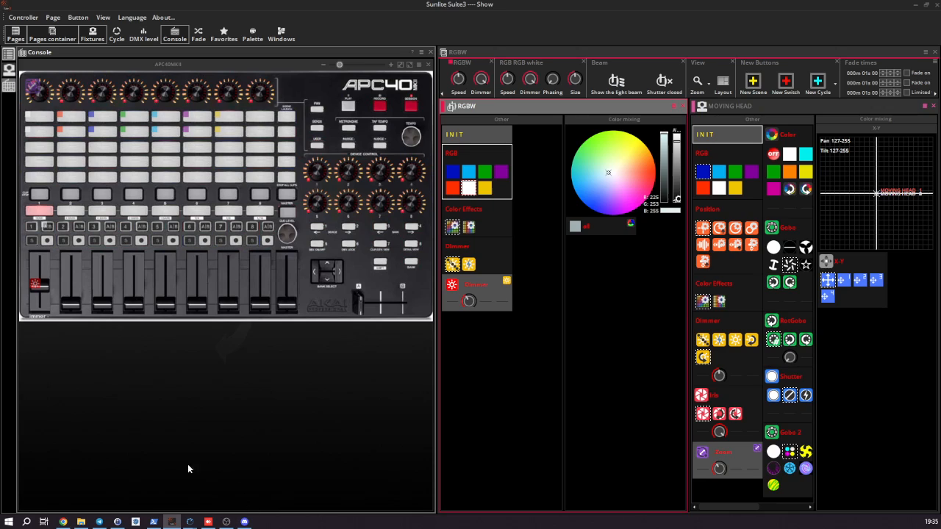
- Switch to the Open Stage Control server window to examine the incoming OSC messages, and place it lower on the desktop
{"action": "mouse_move", "coordinate": [190, 523]}
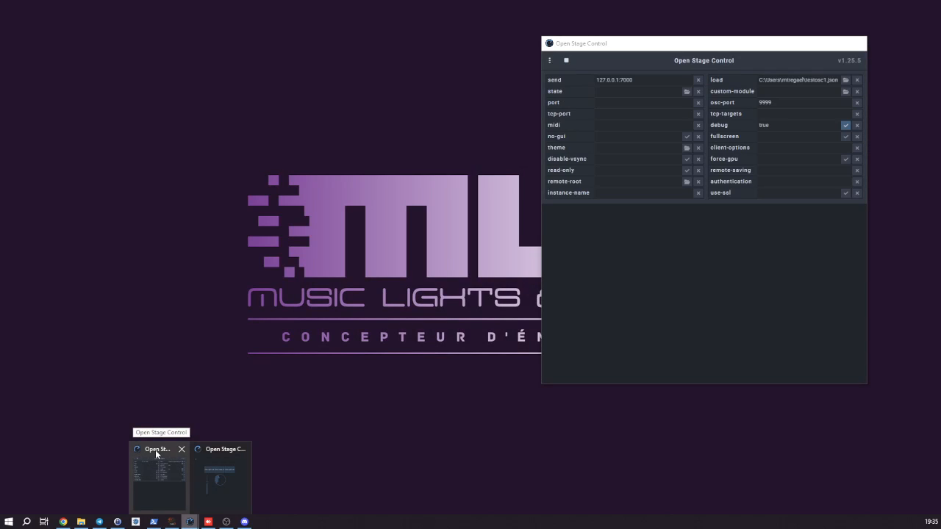
{"action": "left_click", "coordinate": [155, 450]}
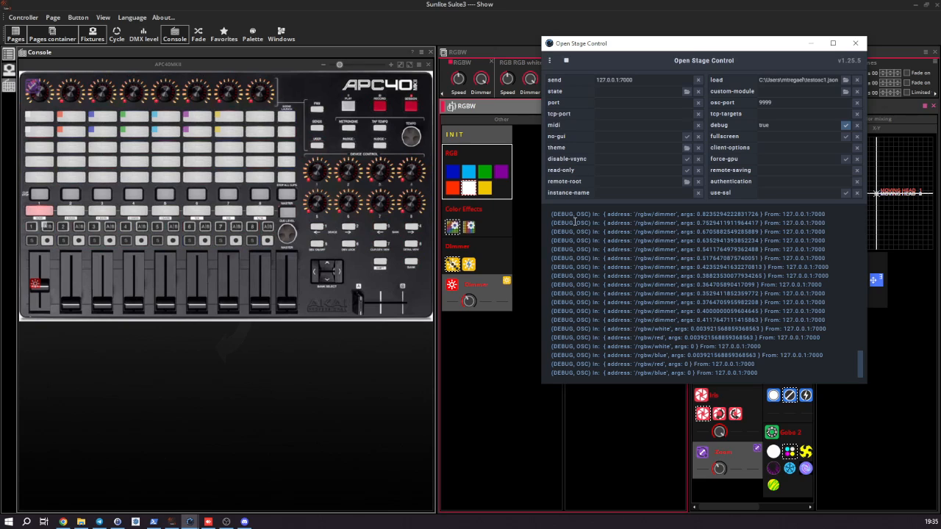
{"action": "left_click_drag", "start_coordinate": [669, 47], "coordinate": [690, 117]}
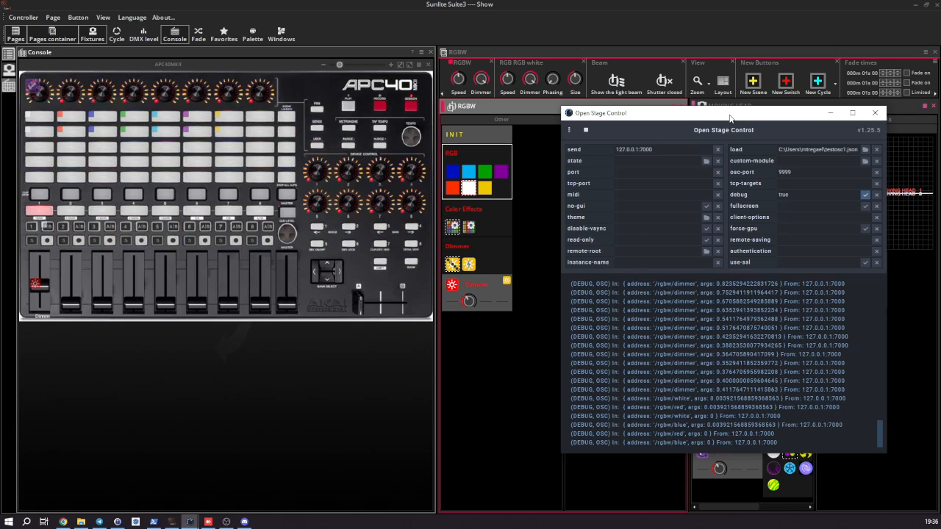
- Bring up the testosc1.json session window and arrange it with the localhost:8080 browser copy so the controls and message log can be seen
{"action": "left_click", "coordinate": [188, 524]}
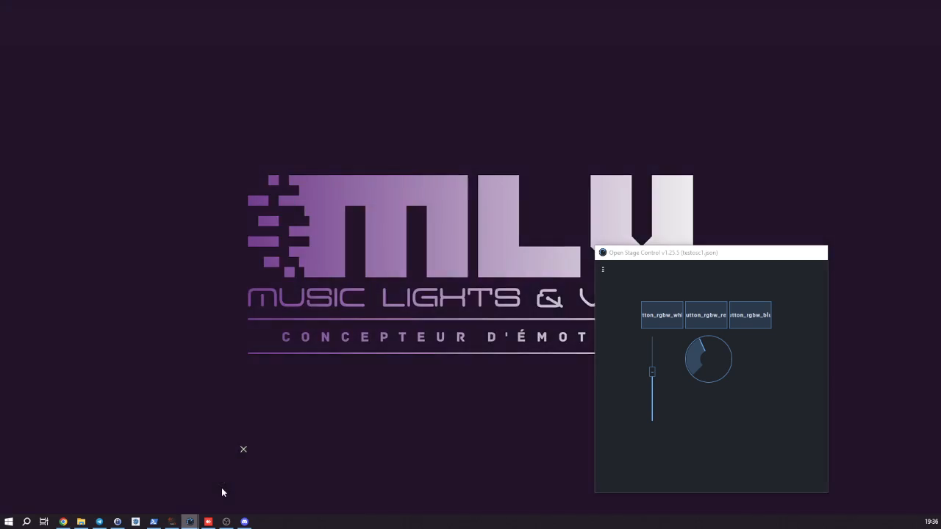
{"action": "left_click", "coordinate": [221, 489]}
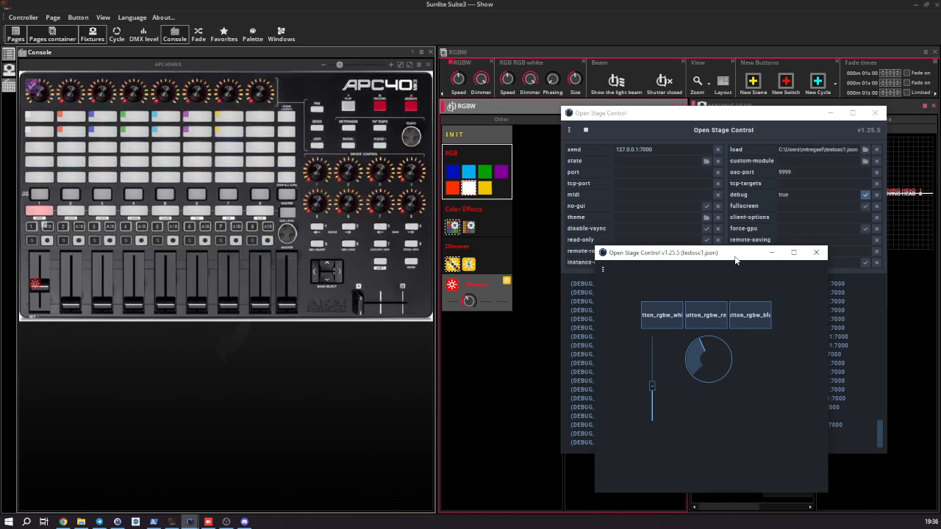
{"action": "left_click_drag", "start_coordinate": [737, 259], "coordinate": [744, 186]}
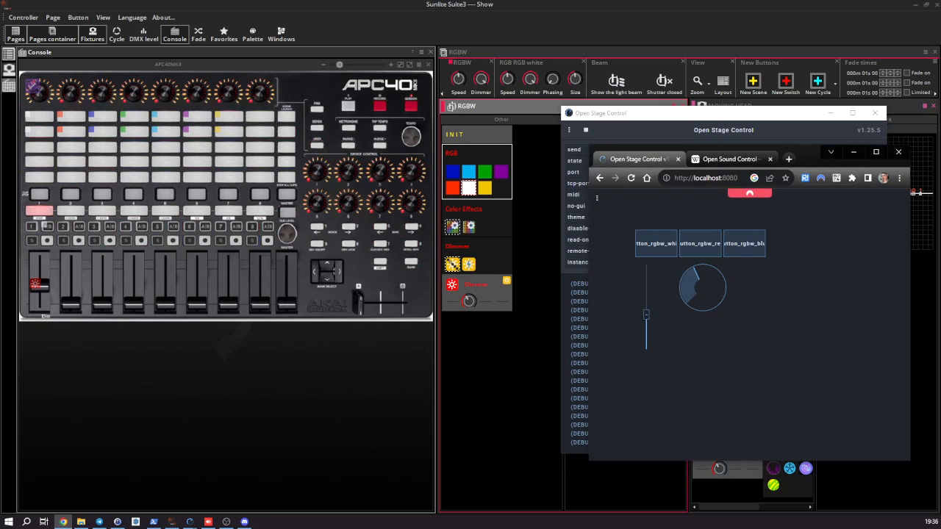
{"action": "left_click_drag", "start_coordinate": [805, 155], "coordinate": [711, 162]}
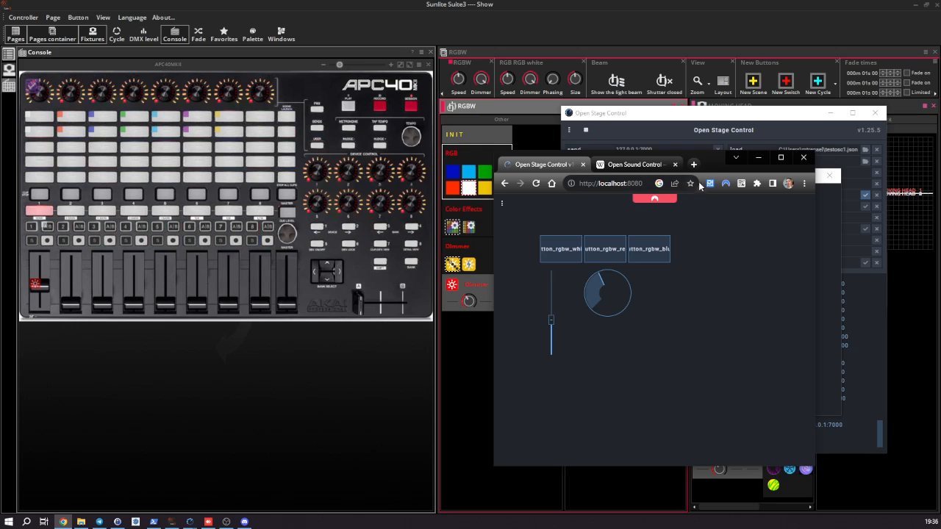
{"action": "left_click_drag", "start_coordinate": [717, 164], "coordinate": [684, 206]}
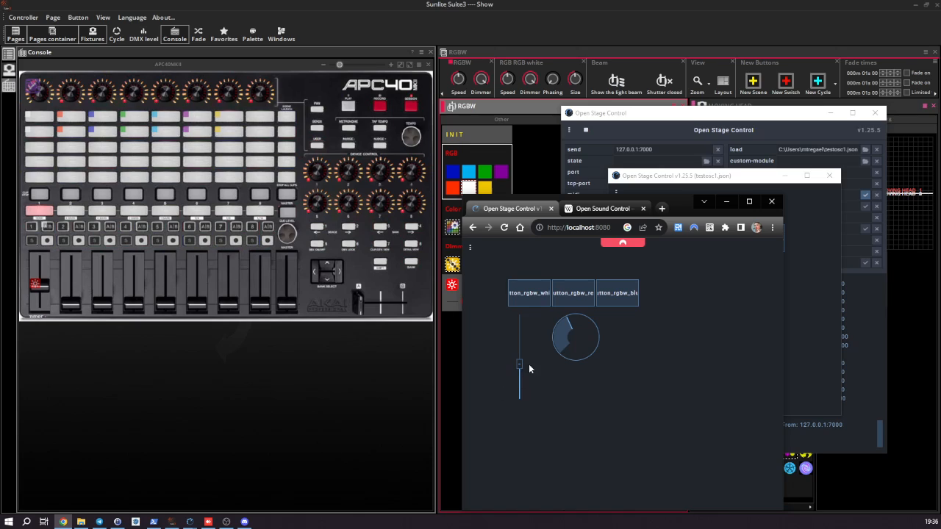
- Lower the dimmer fader and turn up the rotary knob in the browser session, and check the matching controls on the Sunlite console
{"action": "mouse_move", "coordinate": [520, 362]}
{"action": "left_mouse_down"}
{"action": "mouse_move", "coordinate": [520, 388]}
{"action": "mouse_move", "coordinate": [521, 329]}
{"action": "mouse_move", "coordinate": [519, 381]}
{"action": "left_mouse_up"}
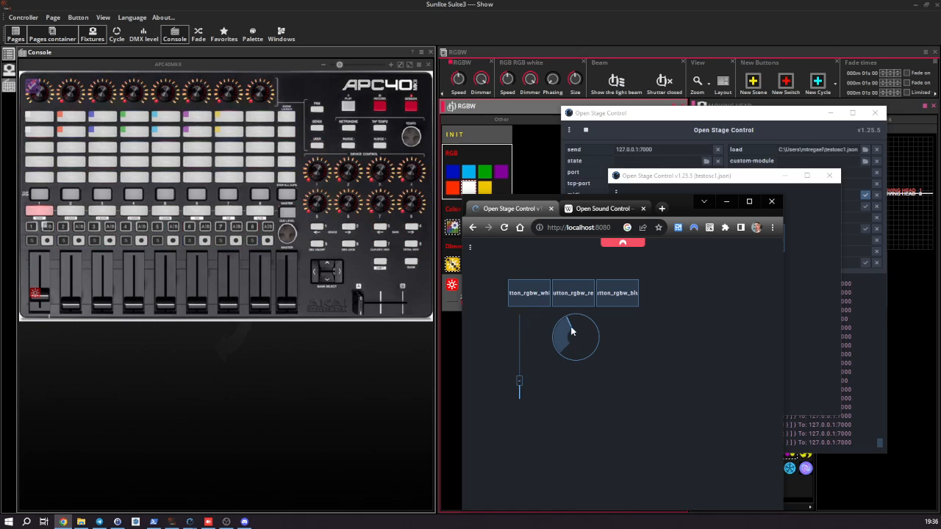
{"action": "mouse_move", "coordinate": [565, 325]}
{"action": "left_mouse_down"}
{"action": "mouse_move", "coordinate": [559, 336]}
{"action": "mouse_move", "coordinate": [564, 321]}
{"action": "mouse_move", "coordinate": [588, 324]}
{"action": "mouse_move", "coordinate": [577, 325]}
{"action": "left_mouse_up"}
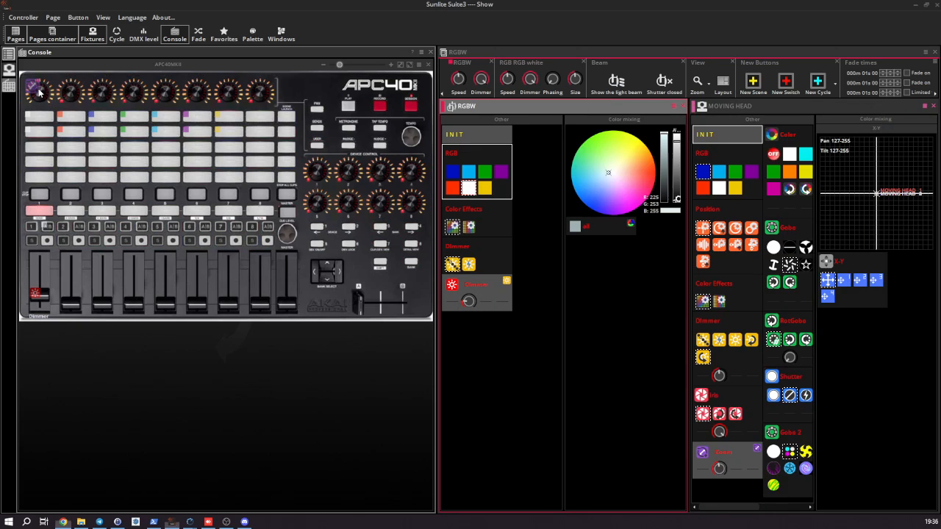
{"action": "left_click", "coordinate": [41, 94]}
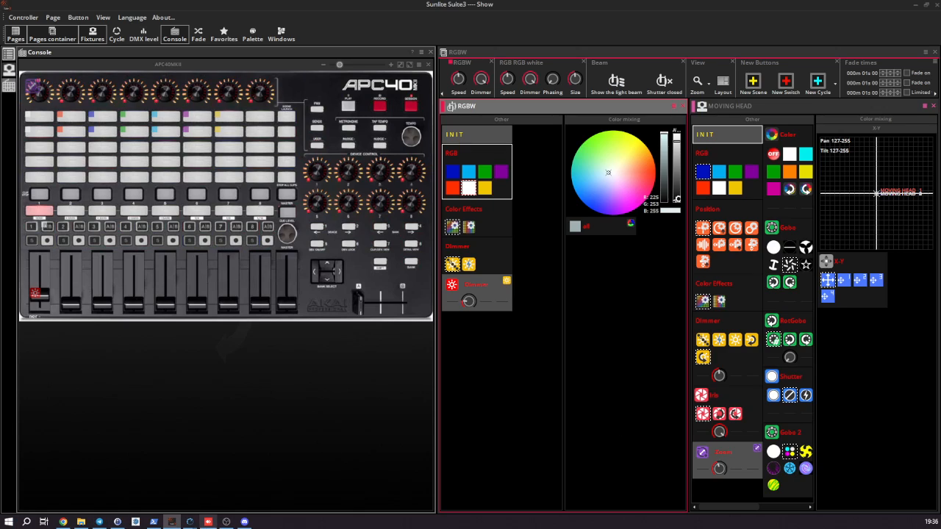
- Switch to the testosc1.json session window, adjust its rotary knob and move the window clear of the RGBW colour buttons
{"action": "mouse_move", "coordinate": [187, 523]}
{"action": "left_click", "coordinate": [228, 488]}
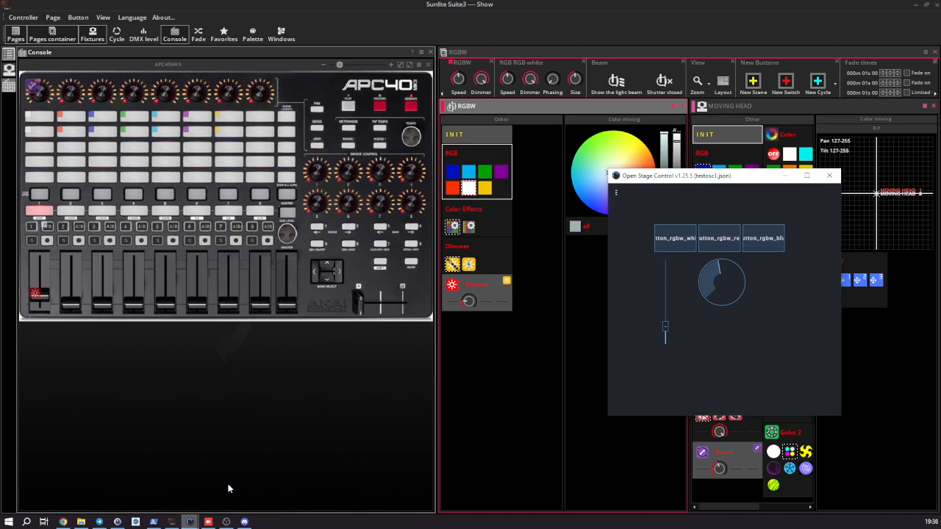
{"action": "mouse_move", "coordinate": [708, 267]}
{"action": "left_mouse_down"}
{"action": "mouse_move", "coordinate": [711, 293]}
{"action": "mouse_move", "coordinate": [731, 242]}
{"action": "mouse_move", "coordinate": [719, 260]}
{"action": "left_mouse_up"}
{"action": "mouse_move", "coordinate": [718, 263]}
{"action": "left_mouse_down"}
{"action": "mouse_move", "coordinate": [716, 276]}
{"action": "mouse_move", "coordinate": [723, 257]}
{"action": "mouse_move", "coordinate": [712, 269]}
{"action": "left_mouse_up"}
{"action": "left_click_drag", "start_coordinate": [749, 176], "coordinate": [653, 230]}
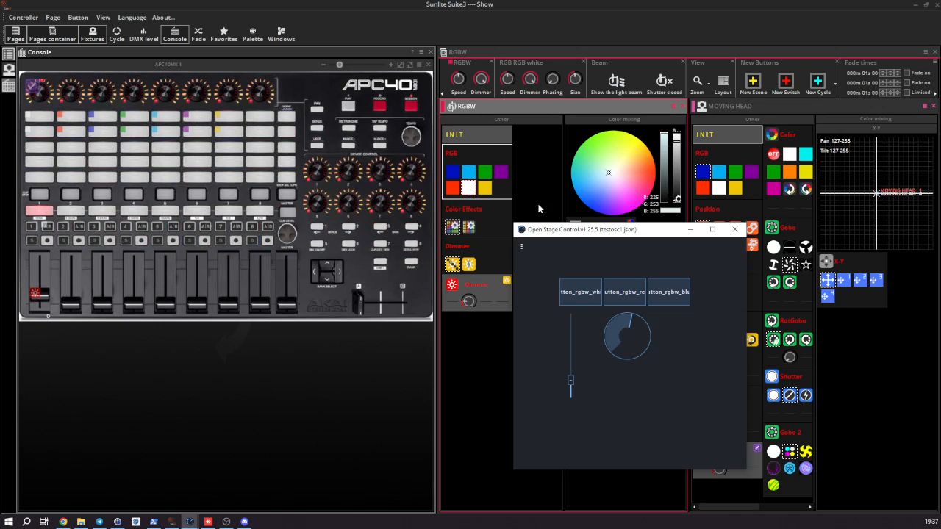
- Test the white, red and blue RGBW buttons in the Open Stage Control session against the Sunlite page
{"action": "left_click", "coordinate": [629, 292]}
{"action": "left_click", "coordinate": [630, 293]}
{"action": "left_click", "coordinate": [681, 291]}
{"action": "left_click", "coordinate": [681, 292]}
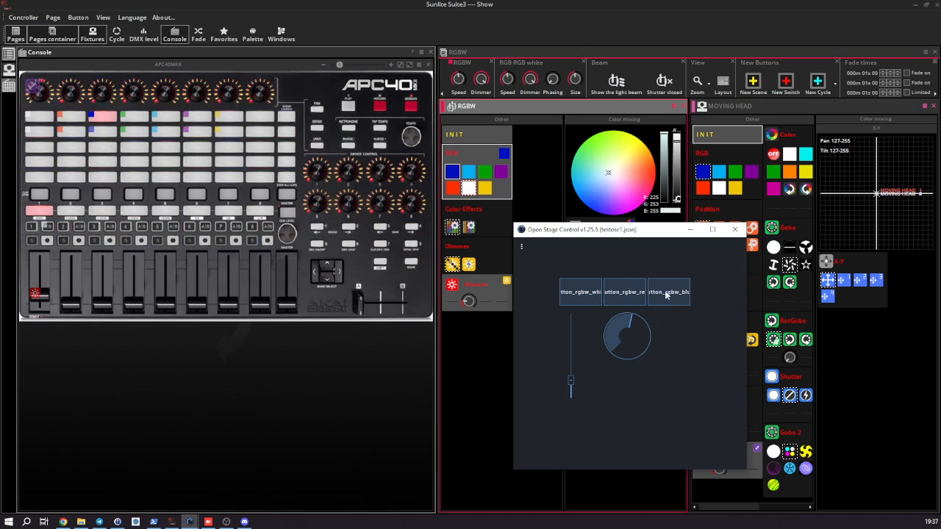
{"action": "left_click", "coordinate": [626, 293]}
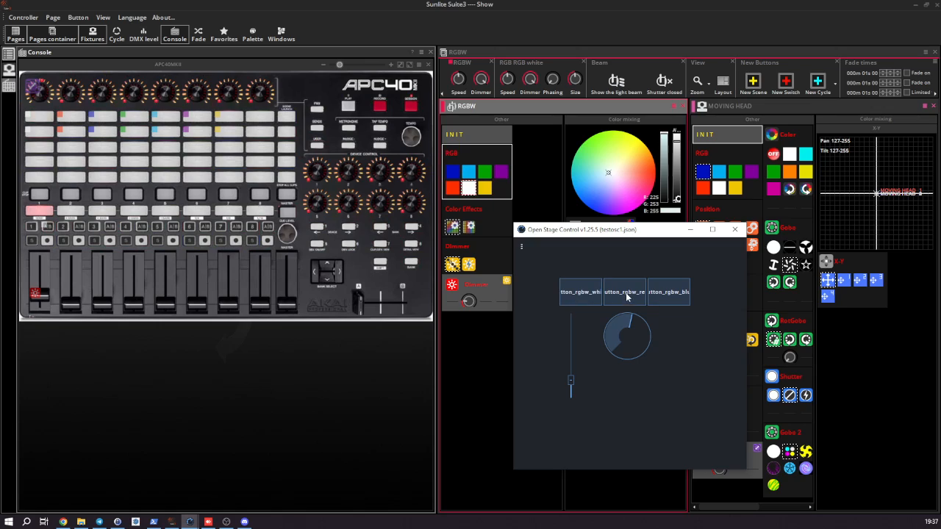
{"action": "left_click", "coordinate": [666, 292]}
{"action": "left_click", "coordinate": [583, 293]}
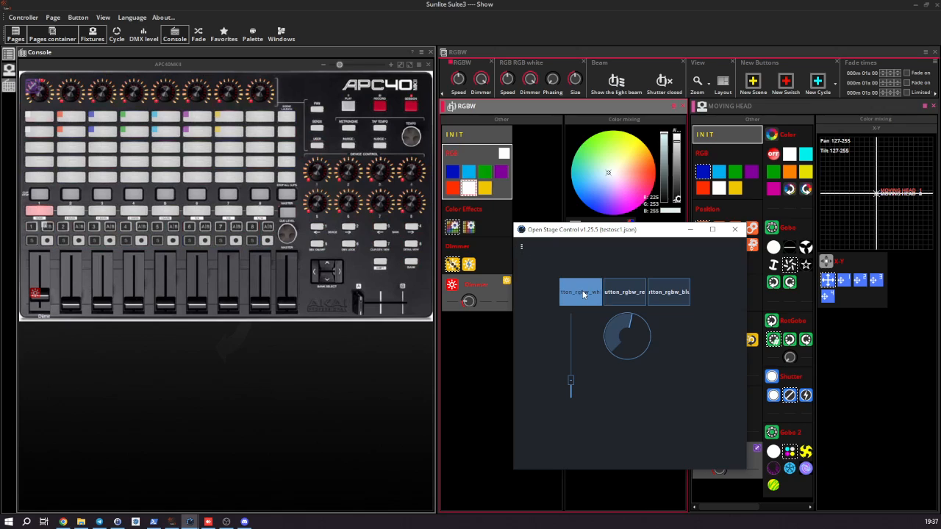
{"action": "left_click", "coordinate": [583, 293]}
{"action": "left_click", "coordinate": [622, 293]}
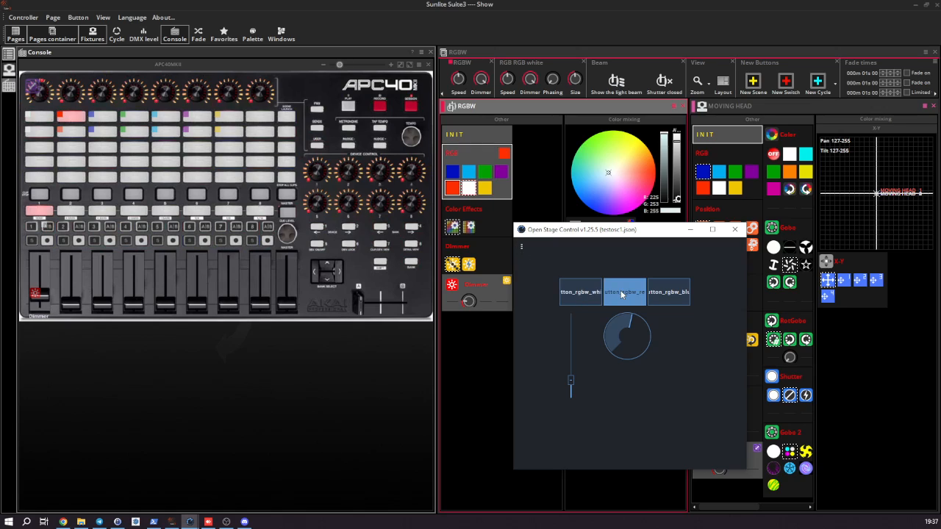
{"action": "left_click", "coordinate": [674, 292]}
{"action": "left_click", "coordinate": [676, 291]}
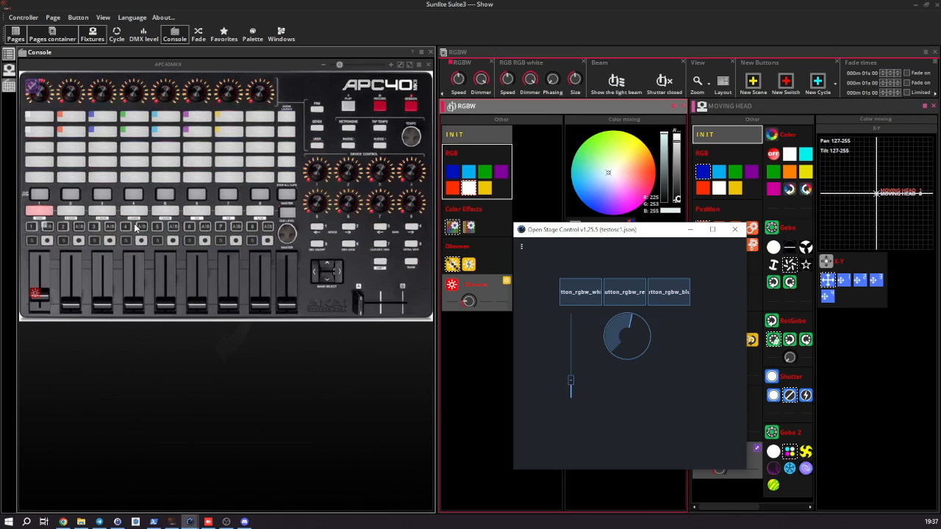
- Switch back to Sunlite, display the EasyRemote2 console beside the APC40MKII, and close it again
{"action": "left_click", "coordinate": [416, 65]}
{"action": "left_click", "coordinate": [421, 52]}
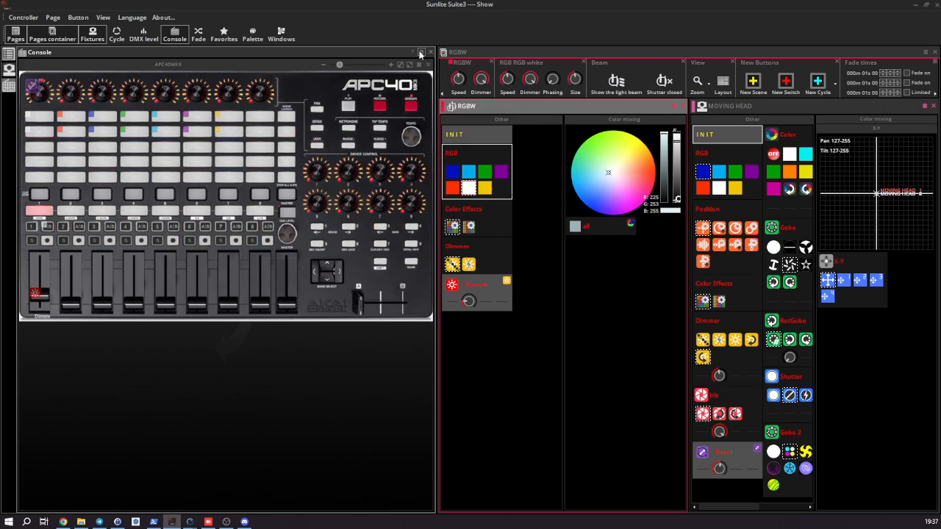
{"action": "left_click", "coordinate": [422, 53]}
{"action": "mouse_move", "coordinate": [486, 70]}
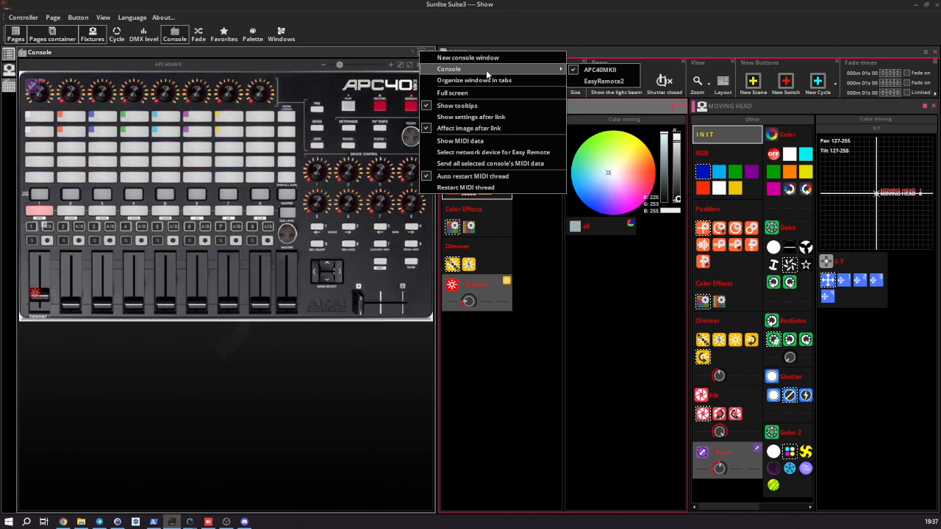
{"action": "left_click", "coordinate": [601, 80]}
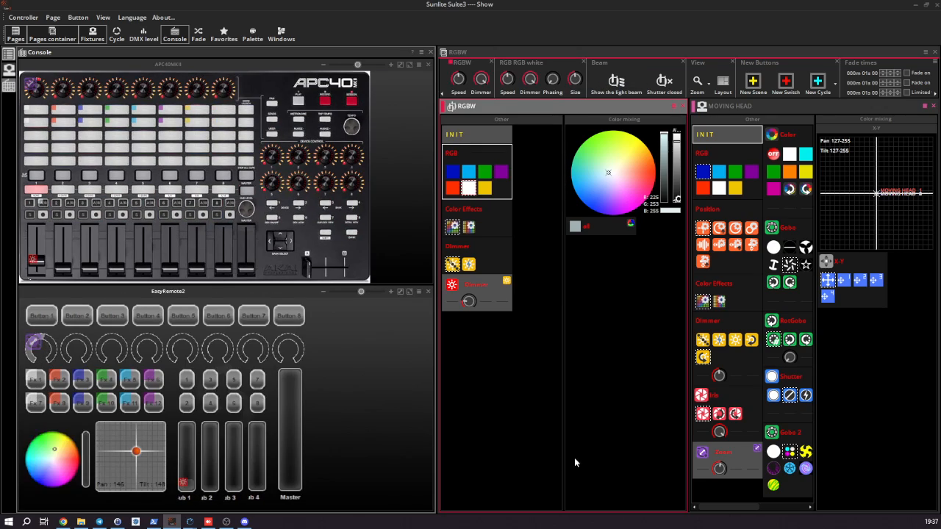
{"action": "left_click", "coordinate": [428, 291]}
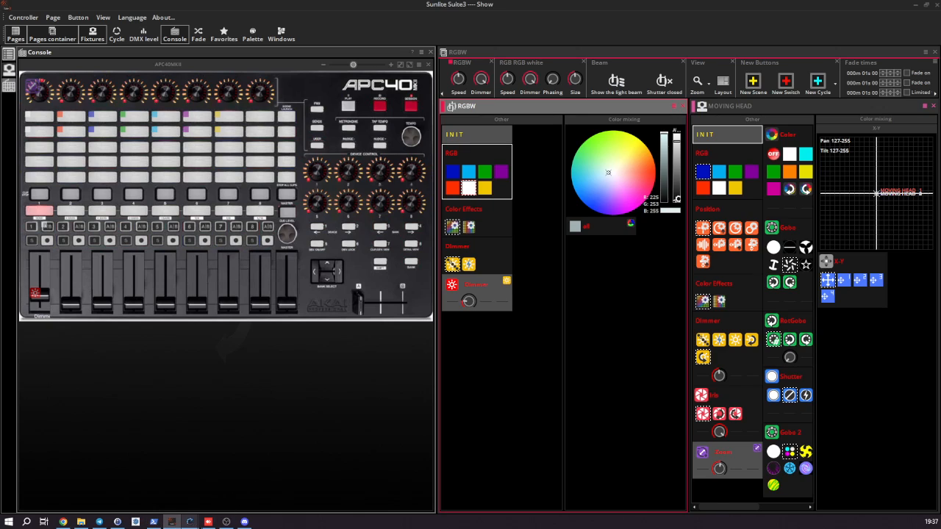
- Switch to the Open Stage Control server window, stop the server and position the window beside the console
{"action": "mouse_move", "coordinate": [190, 522]}
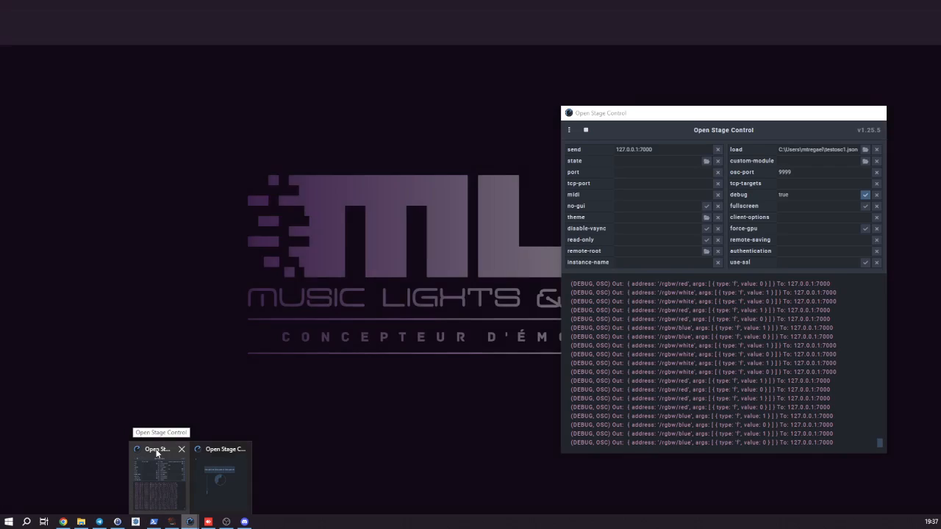
{"action": "left_click", "coordinate": [156, 467]}
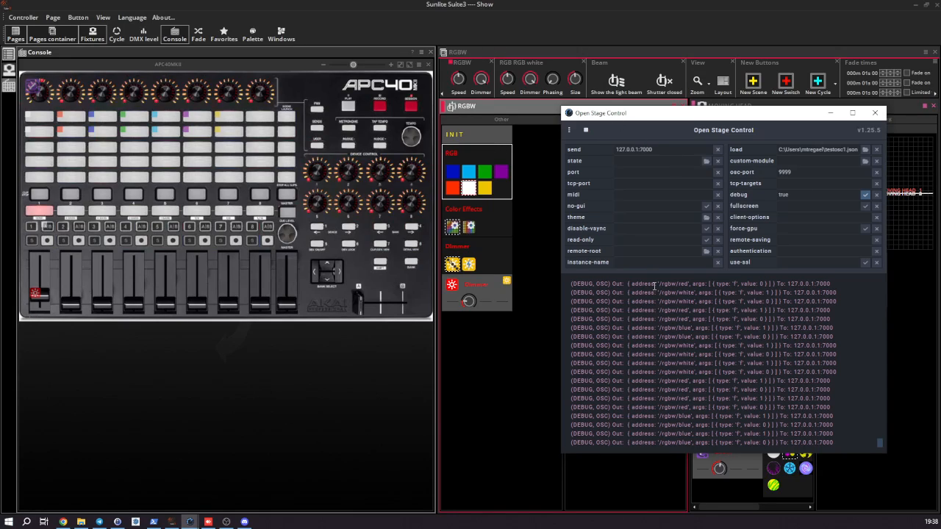
{"action": "left_click_drag", "start_coordinate": [782, 118], "coordinate": [750, 108]}
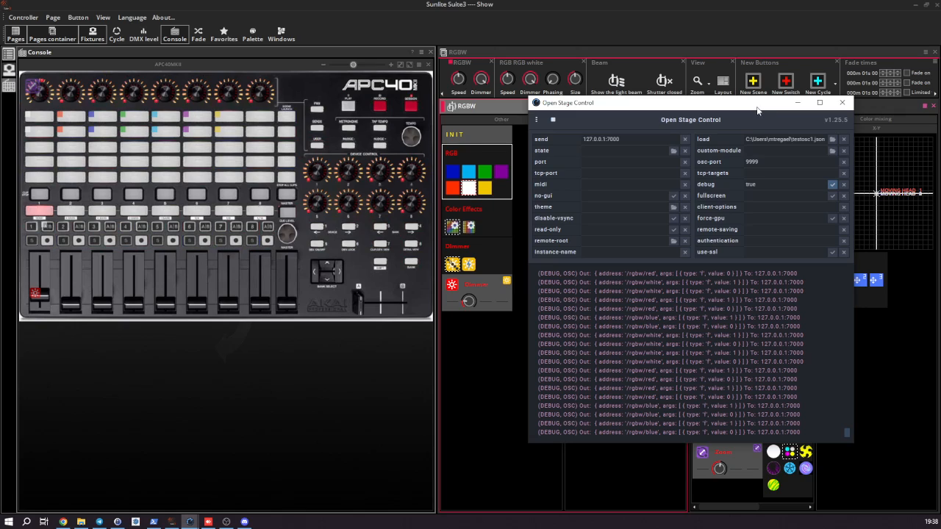
{"action": "left_click", "coordinate": [553, 121]}
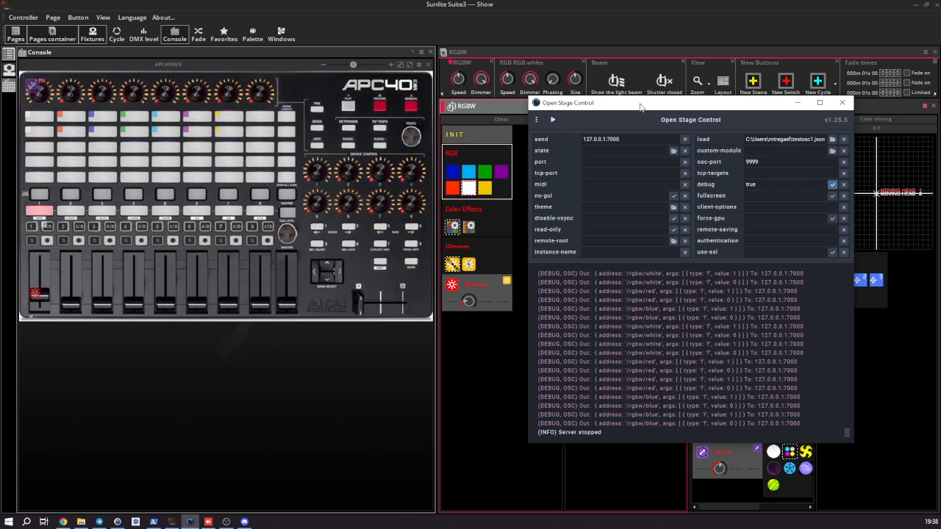
{"action": "left_click_drag", "start_coordinate": [639, 108], "coordinate": [679, 109]}
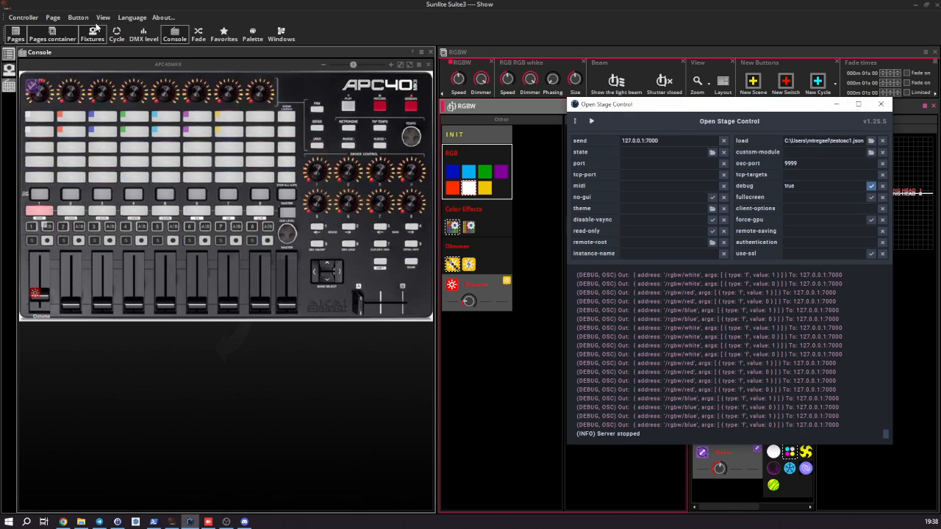
- Open Sunlite's general controller settings and expand the OSC section to examine its input and output ports
{"action": "left_click", "coordinate": [25, 18]}
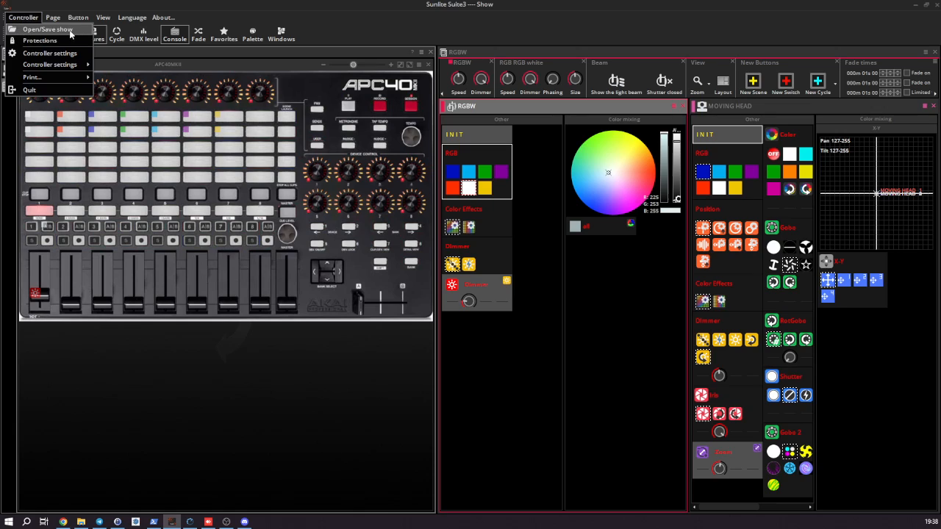
{"action": "mouse_move", "coordinate": [50, 66]}
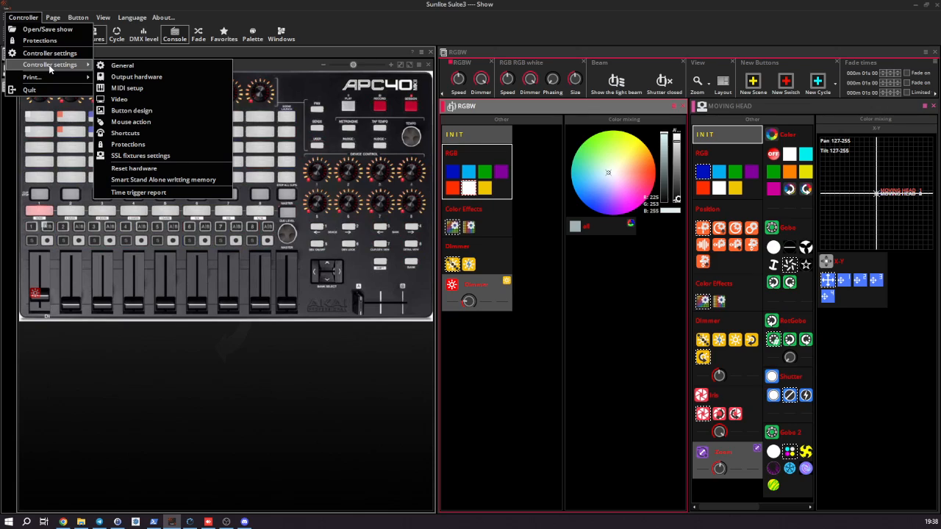
{"action": "left_click", "coordinate": [131, 65]}
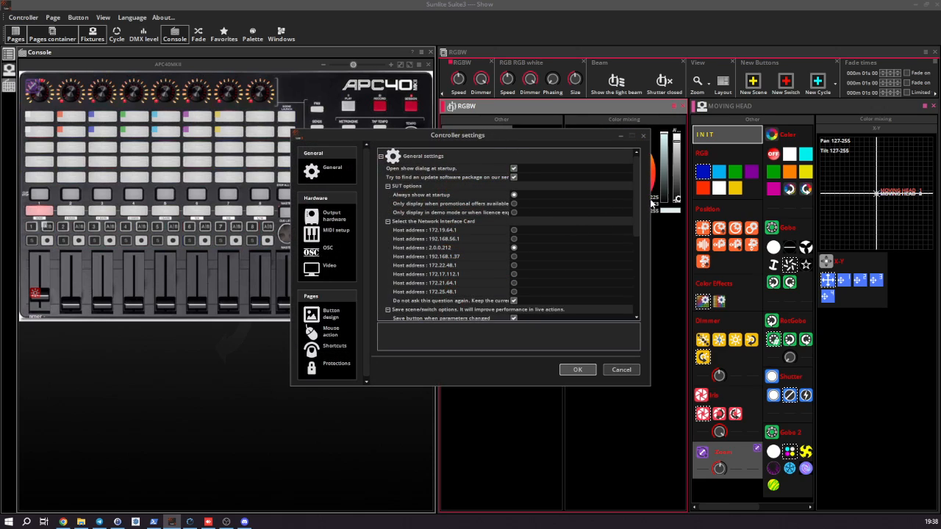
{"action": "left_click_drag", "start_coordinate": [635, 196], "coordinate": [635, 256]}
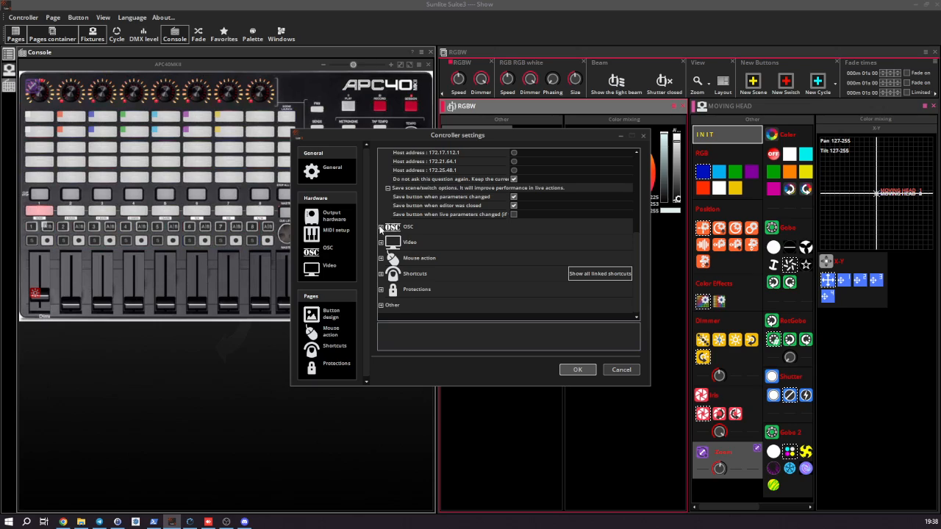
{"action": "left_click", "coordinate": [380, 228]}
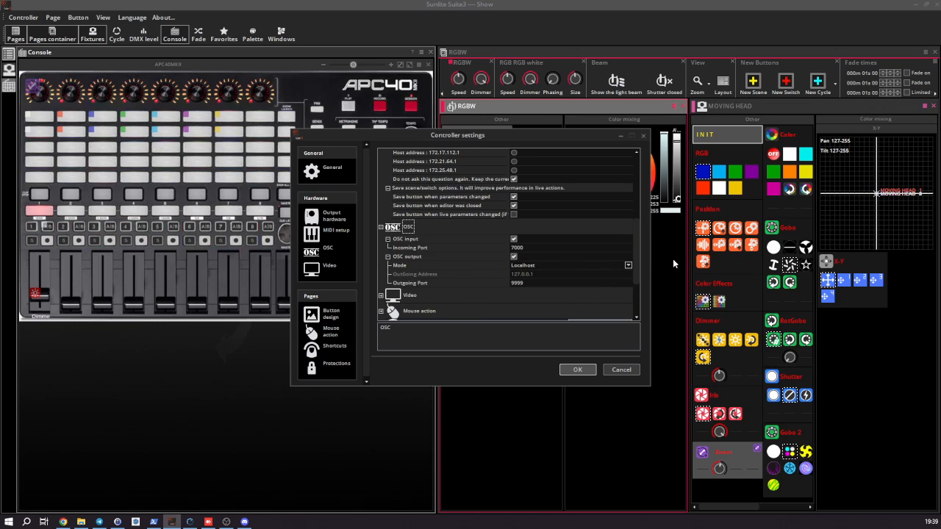
- Set the OSC output mode to Localhost and check the outgoing port in the controller settings
{"action": "left_click", "coordinate": [628, 265]}
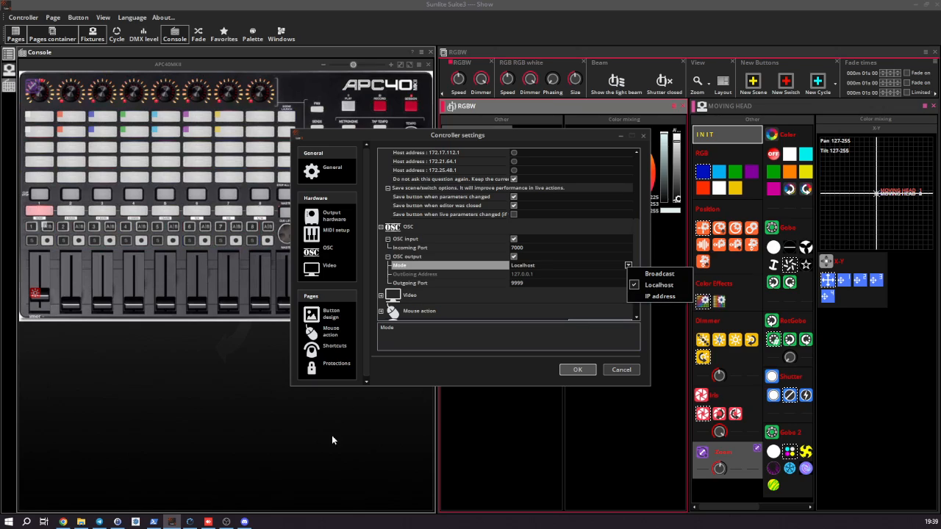
{"action": "left_click", "coordinate": [646, 285]}
{"action": "left_click", "coordinate": [500, 282]}
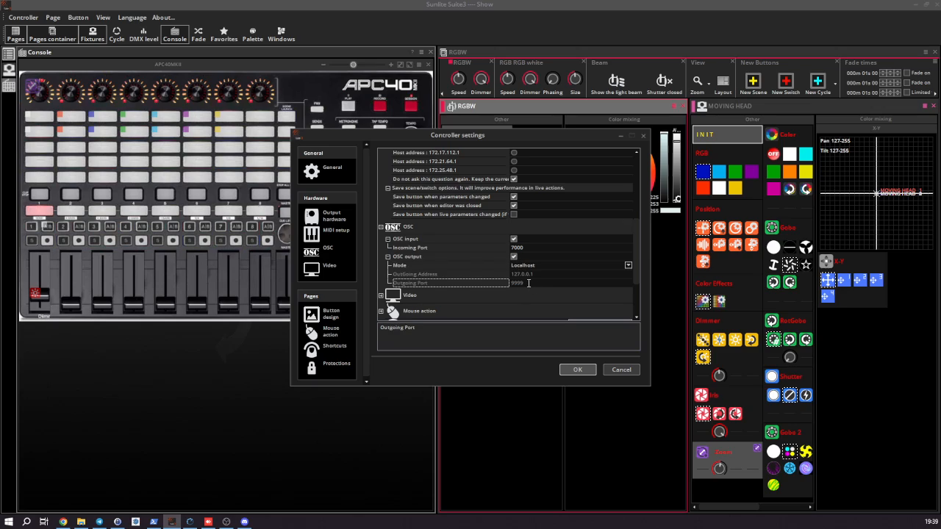
{"action": "left_click", "coordinate": [498, 292]}
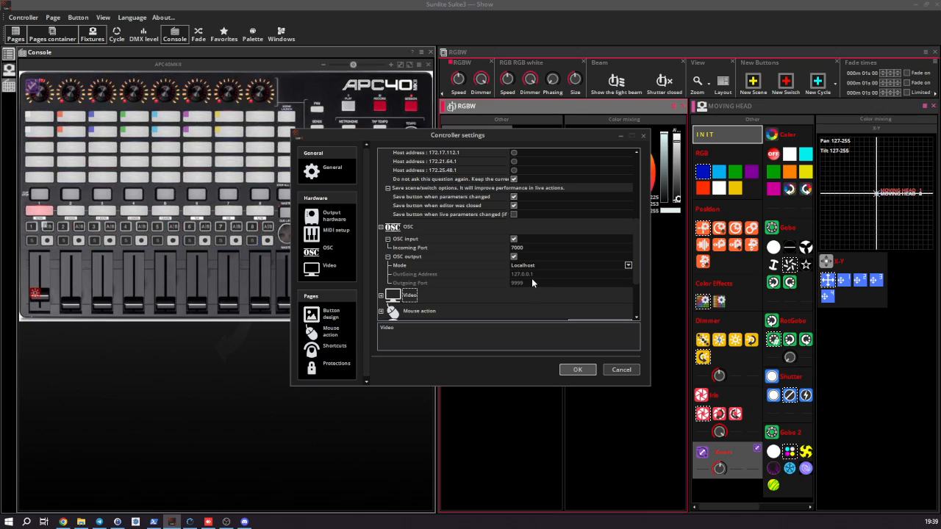
{"action": "left_click", "coordinate": [525, 282]}
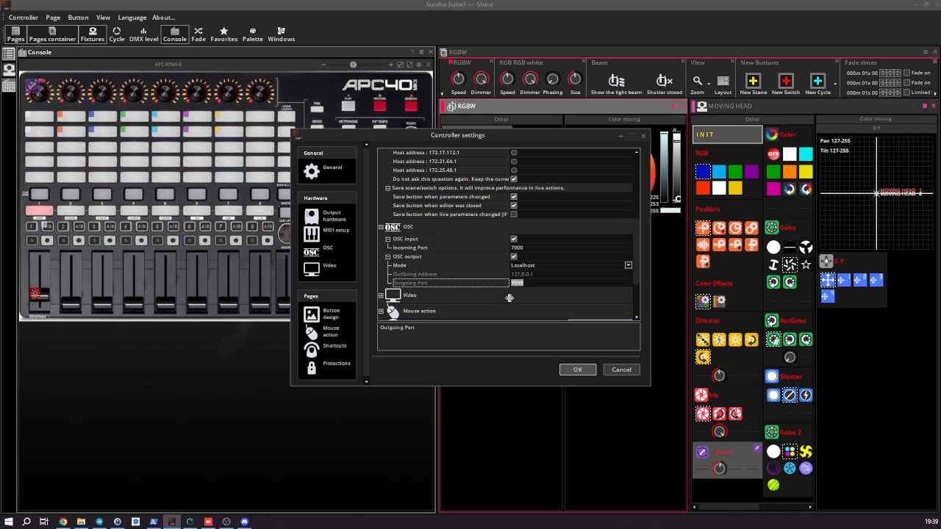
{"action": "key", "text": "Return"}
- Compare the OSC ports with the Open Stage Control server settings, and accept Sunlite's controller settings
{"action": "left_click", "coordinate": [190, 522]}
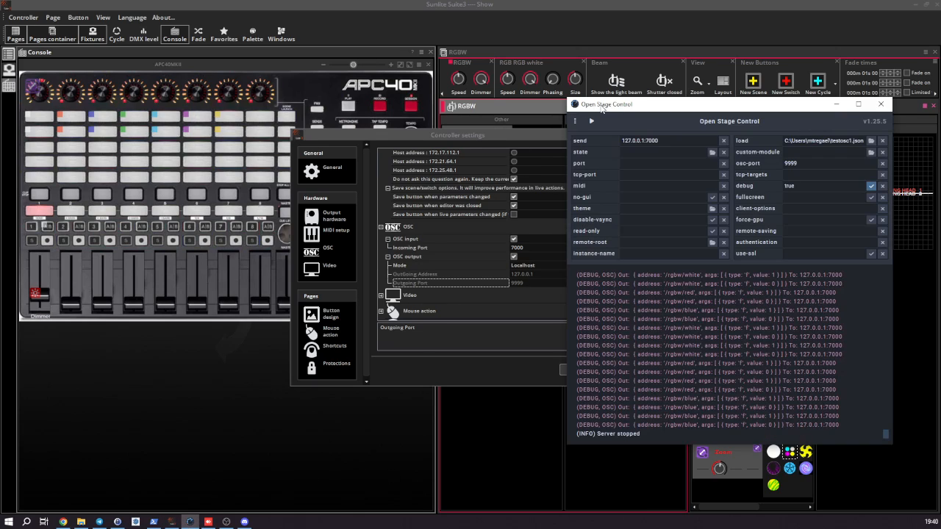
{"action": "left_click", "coordinate": [483, 266]}
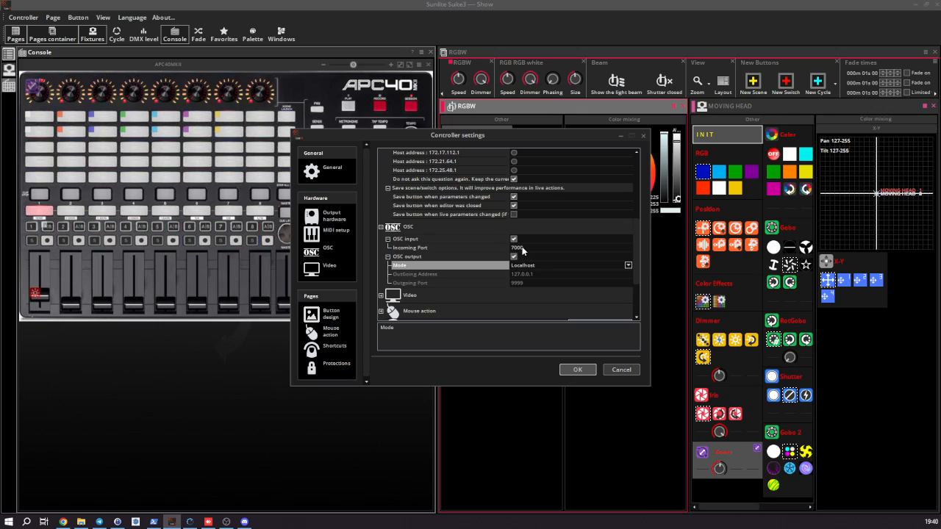
{"action": "left_click", "coordinate": [578, 370]}
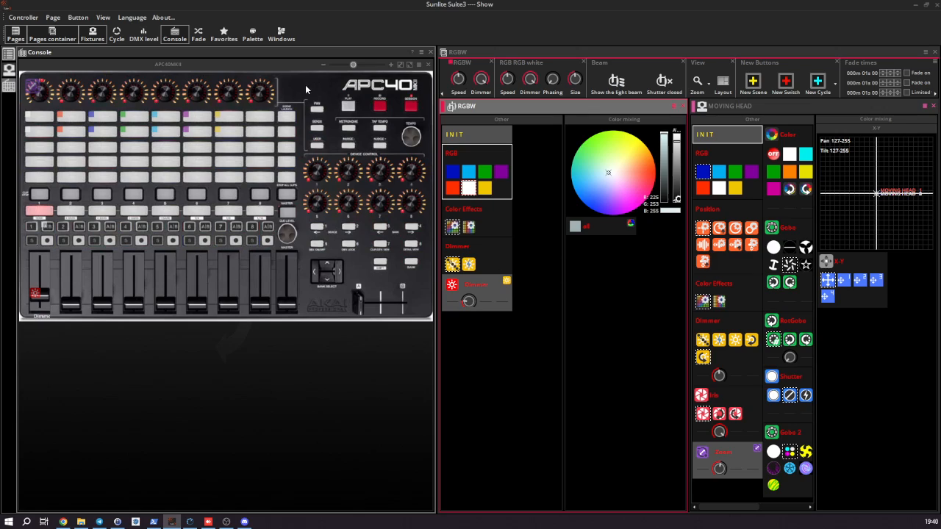
- Switch to the Open Stage Control server window and set its send target to localhost:7000
{"action": "left_click", "coordinate": [190, 522]}
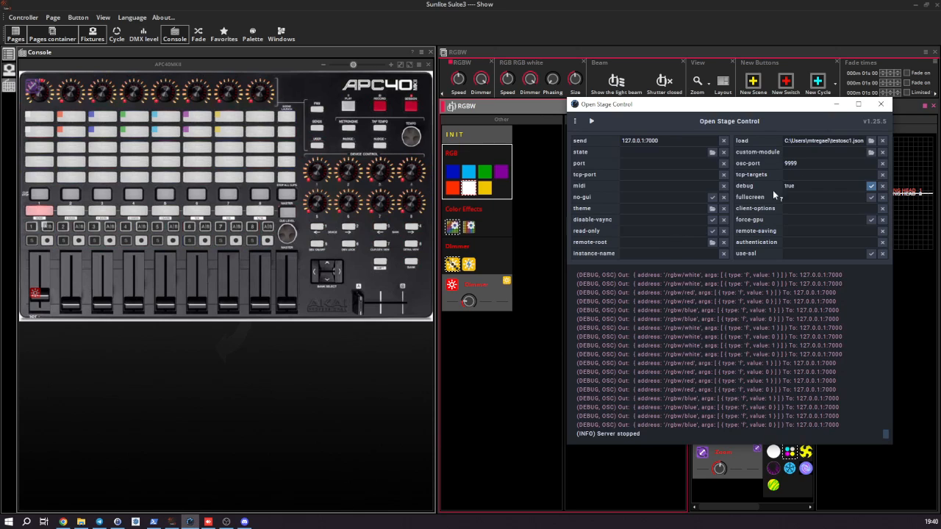
{"action": "left_click_drag", "start_coordinate": [758, 110], "coordinate": [705, 100]}
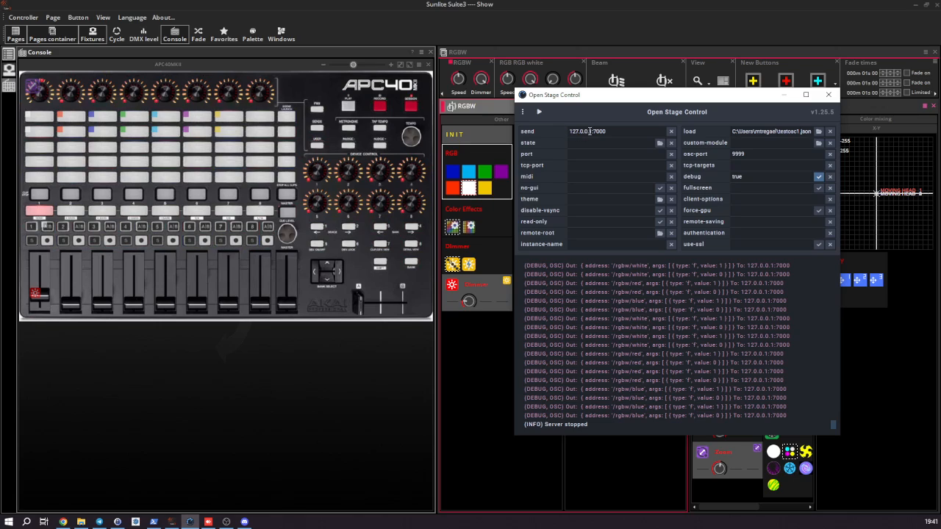
{"action": "left_click_drag", "start_coordinate": [570, 131], "coordinate": [592, 131]}
{"action": "type", "text": "localhost"}
- Examine the help description and value of the osc-port setting
{"action": "left_click", "coordinate": [707, 153]}
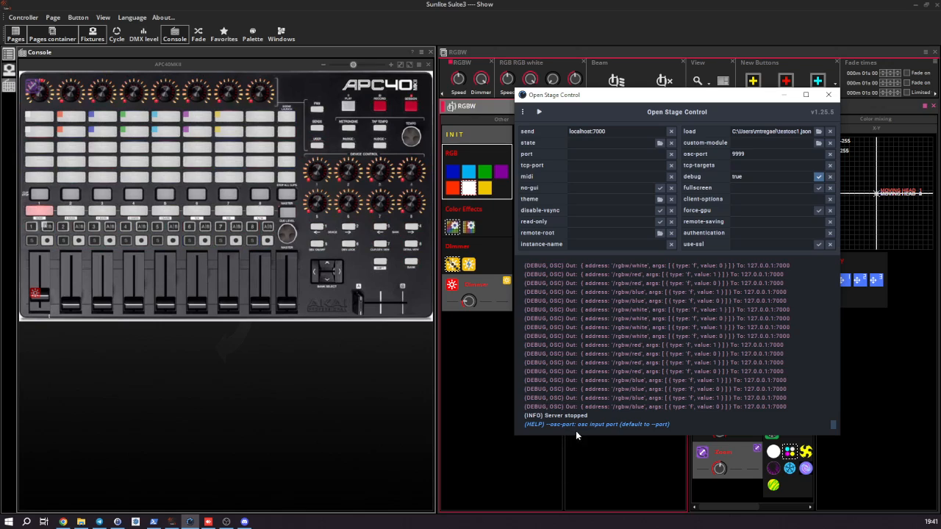
{"action": "left_click_drag", "start_coordinate": [580, 425], "coordinate": [621, 425]}
{"action": "left_click_drag", "start_coordinate": [749, 154], "coordinate": [726, 160]}
- Start and stop the server, clear its session file to load, and restart it without a session
{"action": "left_click", "coordinate": [540, 113]}
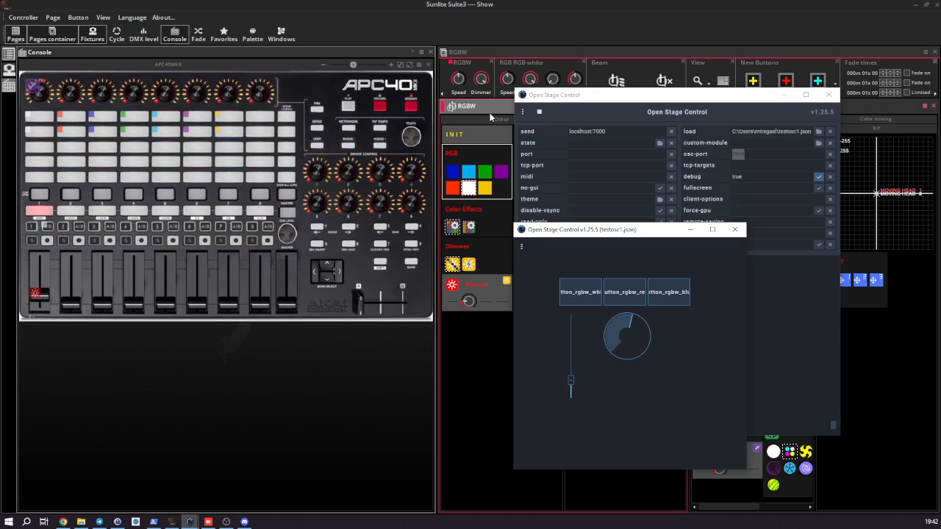
{"action": "left_click", "coordinate": [539, 112]}
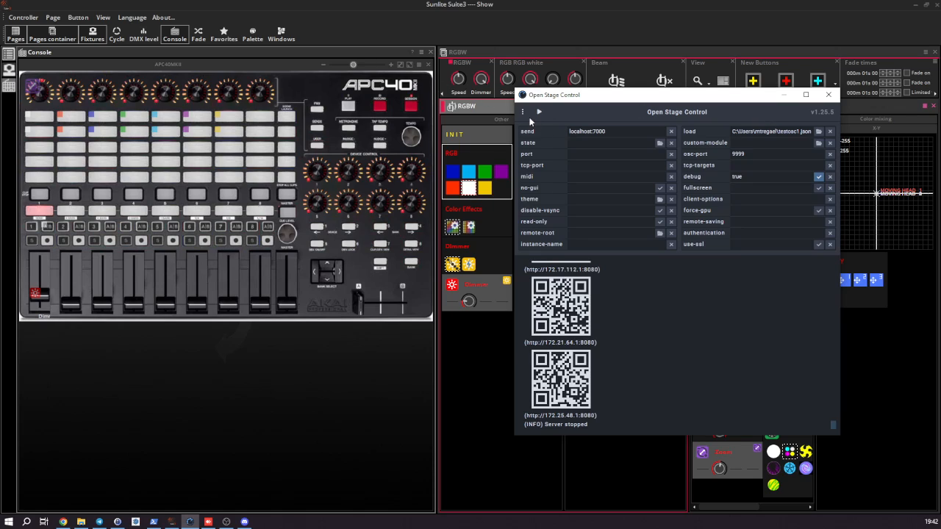
{"action": "left_click", "coordinate": [830, 132]}
{"action": "left_click", "coordinate": [540, 114]}
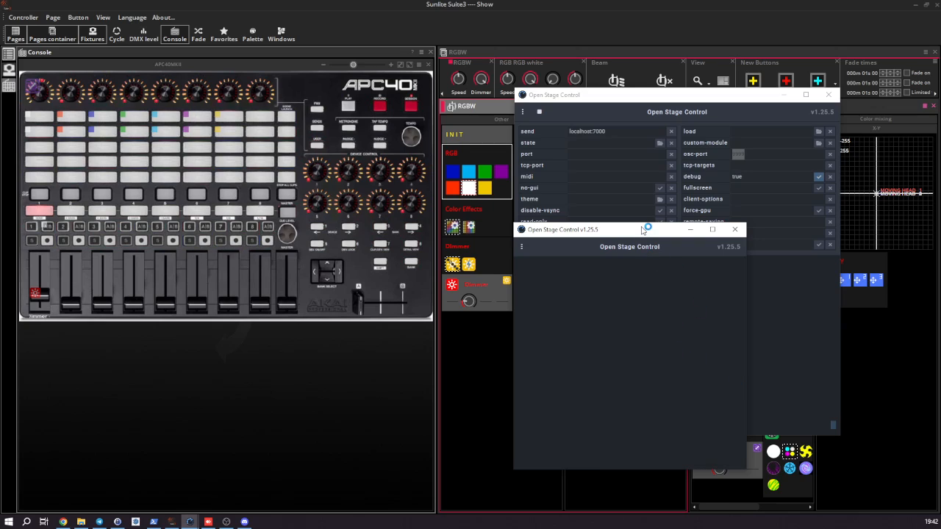
- Move and enlarge the empty Open Stage Control client window, and create a new session in it
{"action": "left_click_drag", "start_coordinate": [644, 230], "coordinate": [582, 126]}
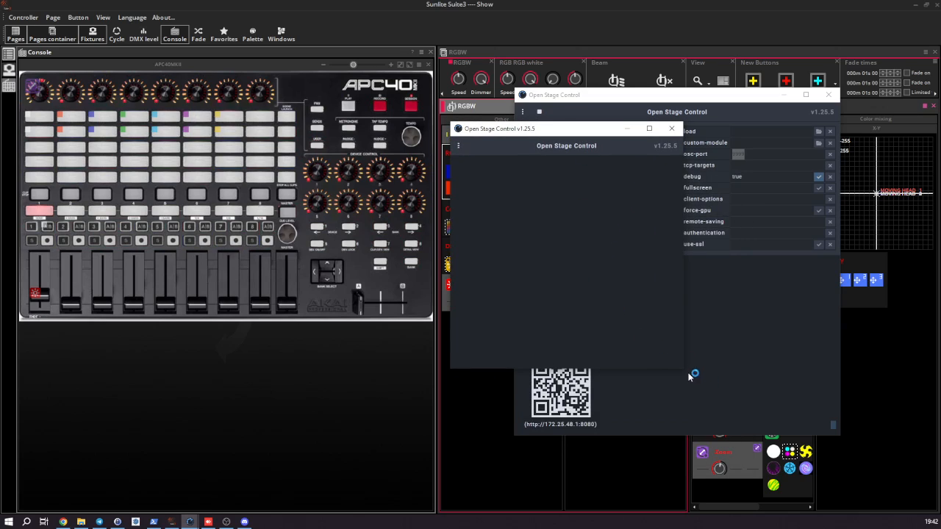
{"action": "left_click_drag", "start_coordinate": [684, 372], "coordinate": [851, 465]}
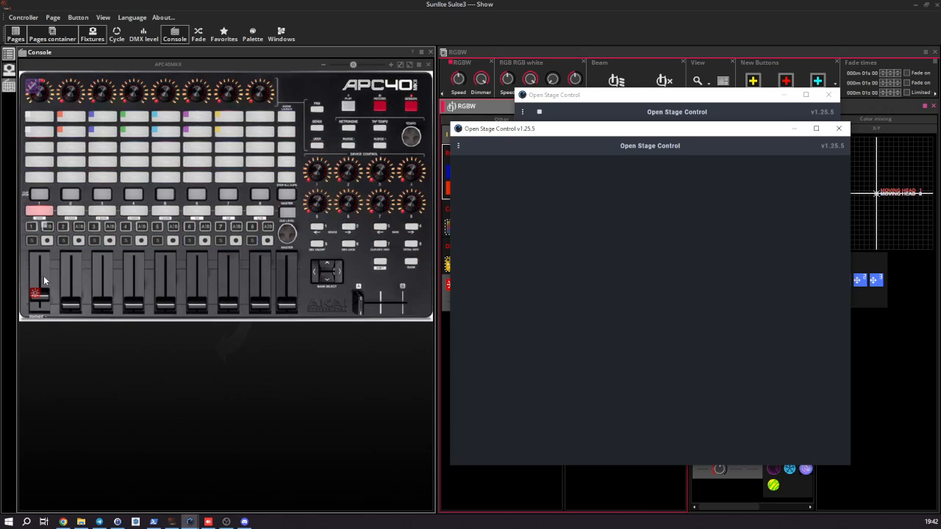
{"action": "left_click", "coordinate": [459, 146]}
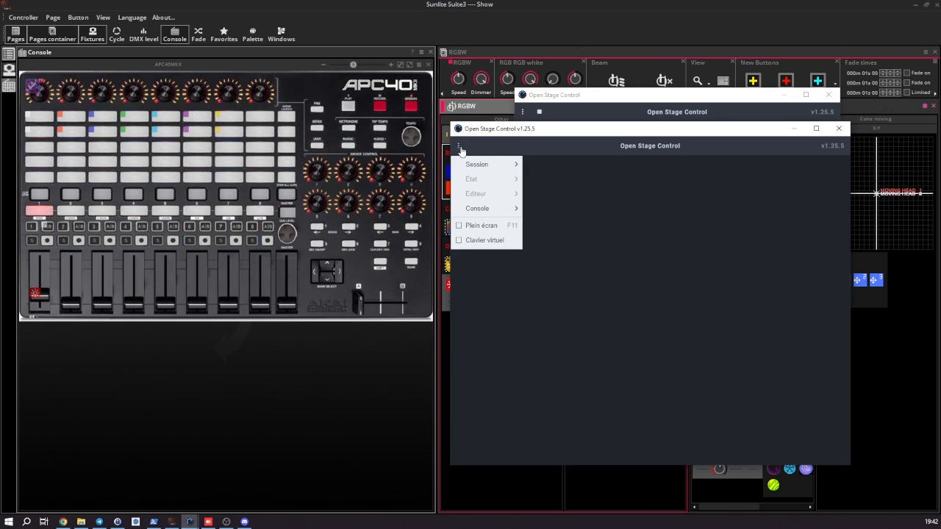
{"action": "mouse_move", "coordinate": [487, 166]}
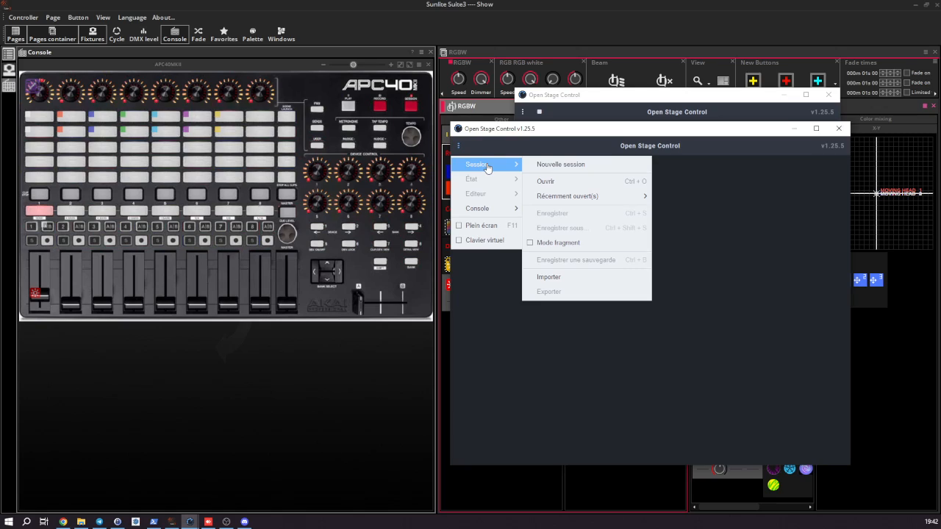
{"action": "left_click", "coordinate": [562, 165]}
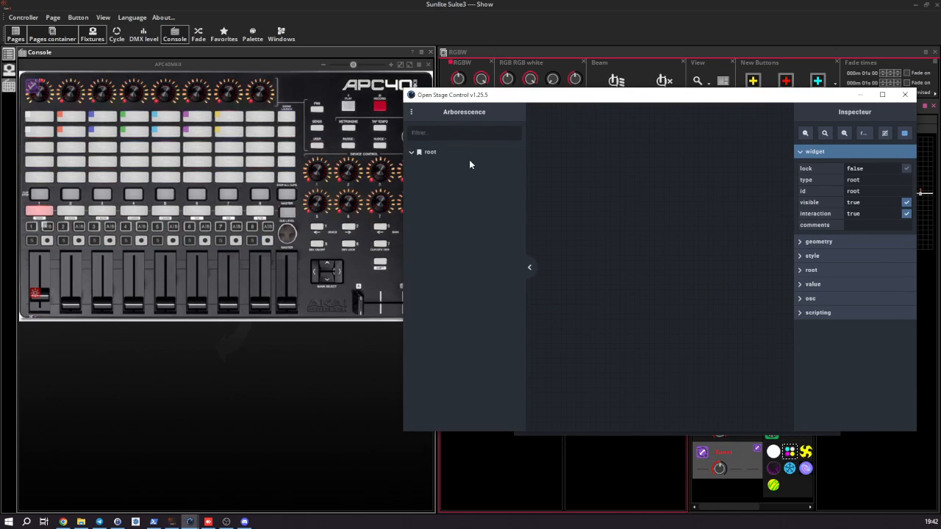
- Add a fader widget to the new session's canvas
{"action": "right_click", "coordinate": [572, 200]}
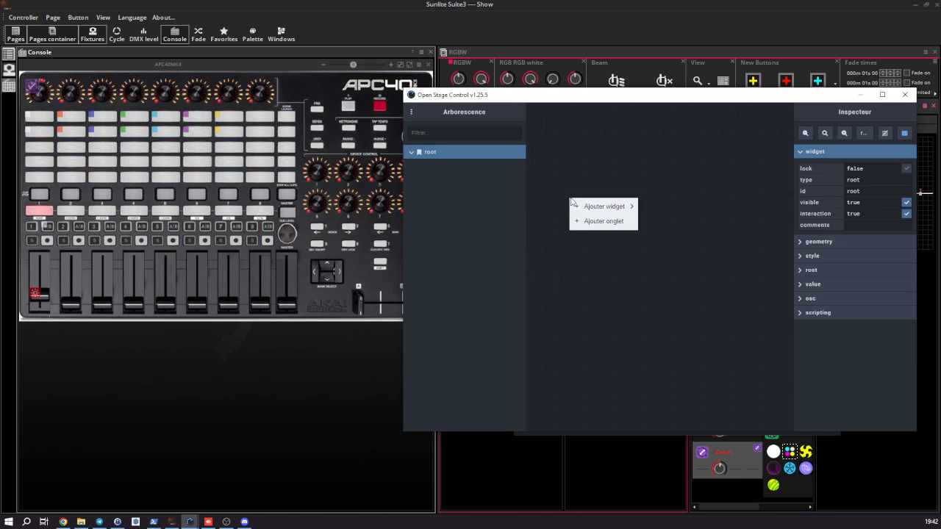
{"action": "mouse_move", "coordinate": [603, 207]}
{"action": "mouse_move", "coordinate": [695, 226]}
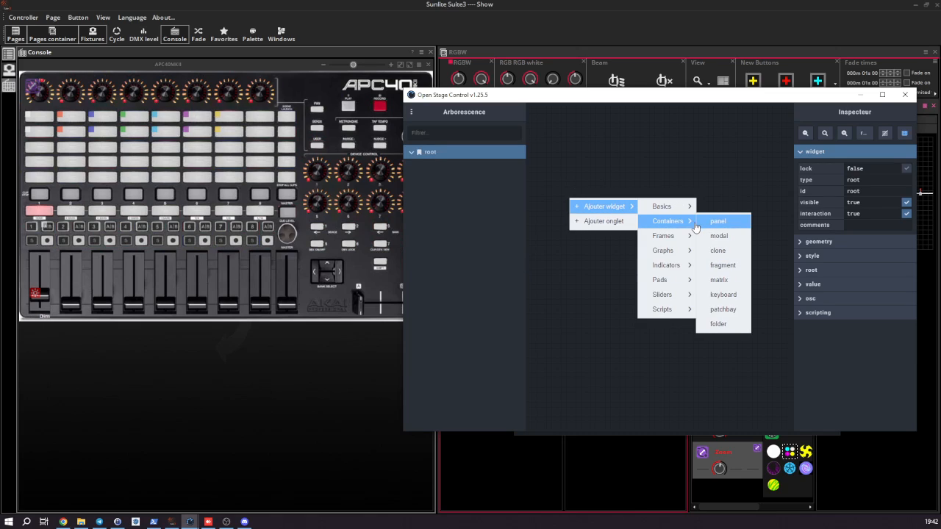
{"action": "mouse_move", "coordinate": [669, 301]}
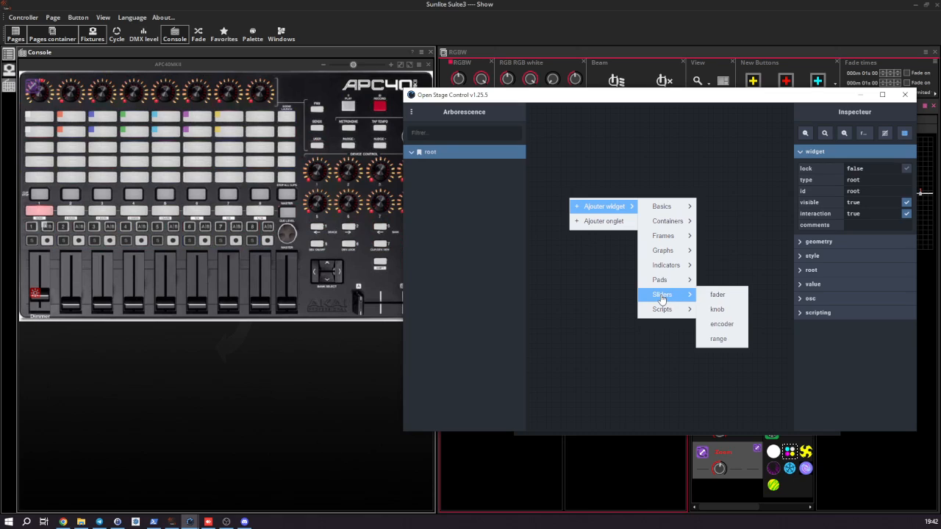
{"action": "left_click", "coordinate": [717, 295]}
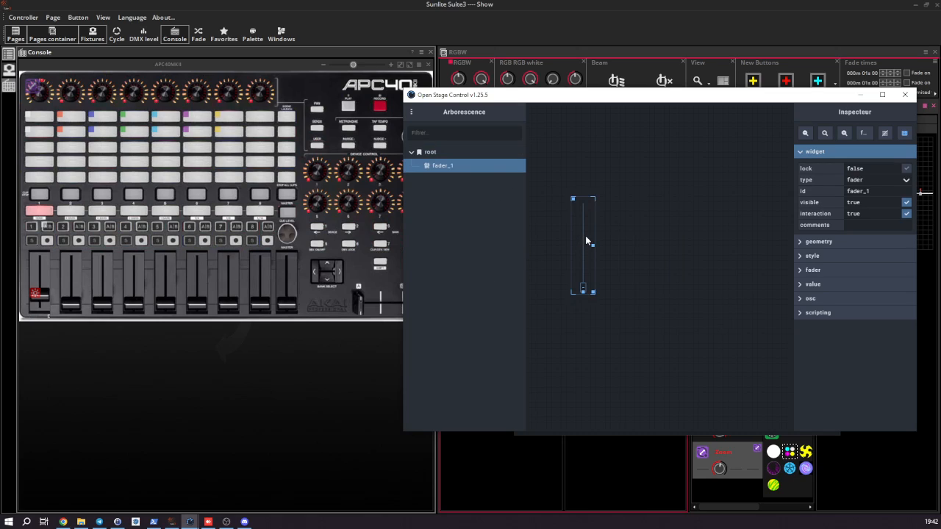
- Move the new fader widget toward the canvas's upper left and raise its handle to test it
{"action": "mouse_move", "coordinate": [572, 202]}
{"action": "left_mouse_down"}
{"action": "mouse_move", "coordinate": [559, 191]}
{"action": "mouse_move", "coordinate": [556, 207]}
{"action": "left_mouse_up"}
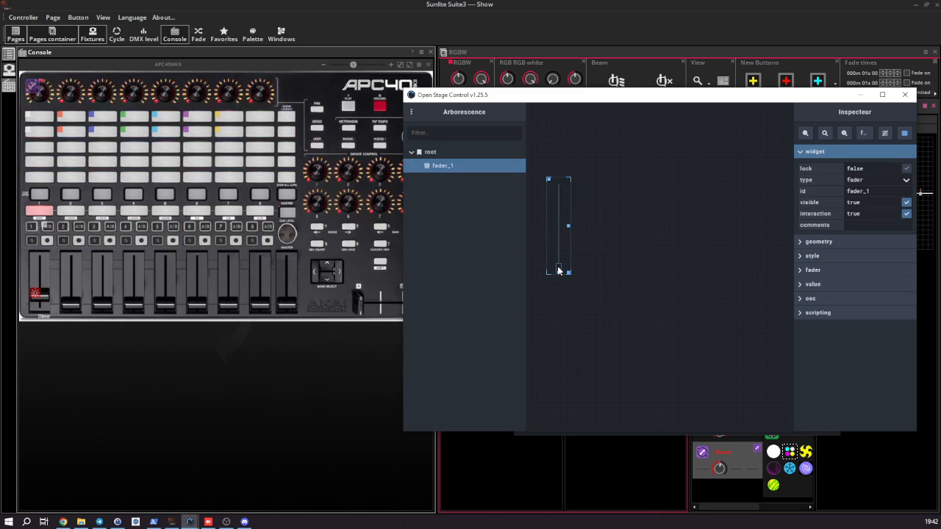
{"action": "left_click_drag", "start_coordinate": [558, 271], "coordinate": [547, 227]}
{"action": "left_click_drag", "start_coordinate": [559, 228], "coordinate": [609, 206]}
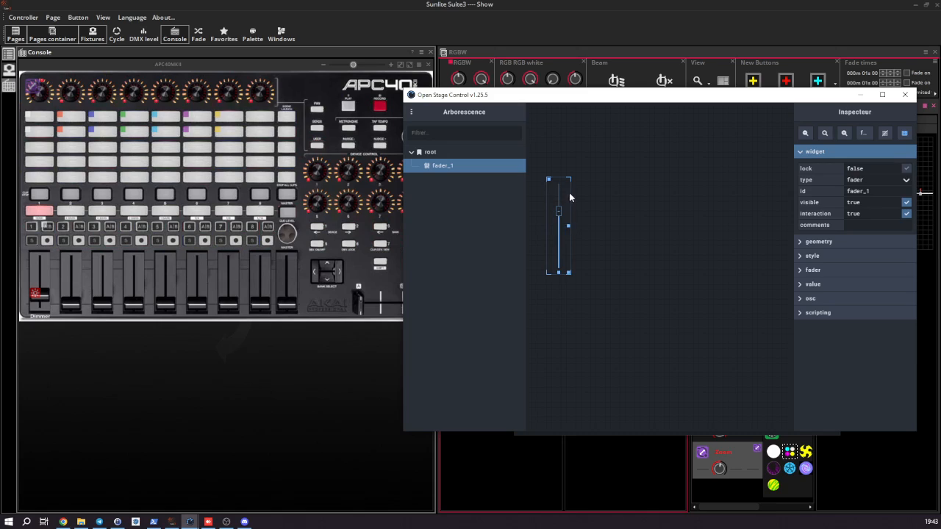
- Open the console setup of the APC40MKII's first fader in Sunlite and display its OSC data
{"action": "left_click", "coordinate": [39, 281]}
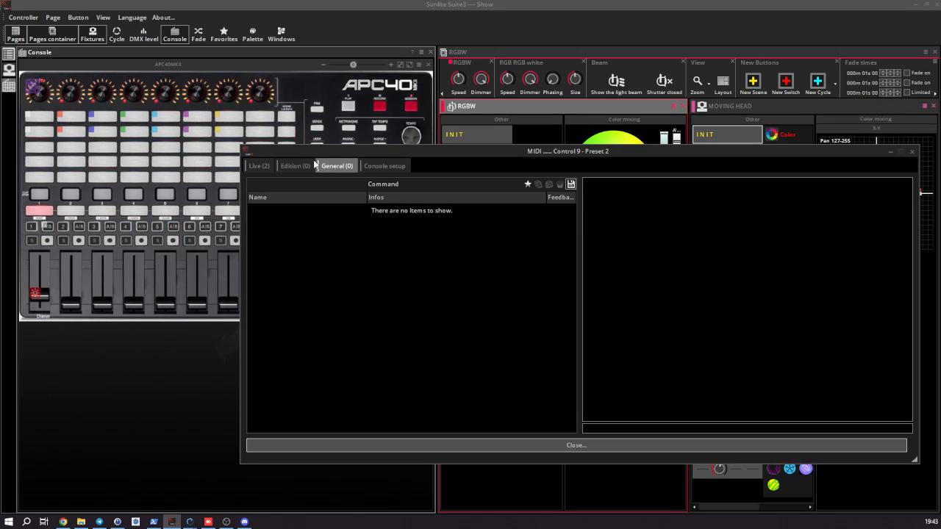
{"action": "left_click", "coordinate": [380, 166]}
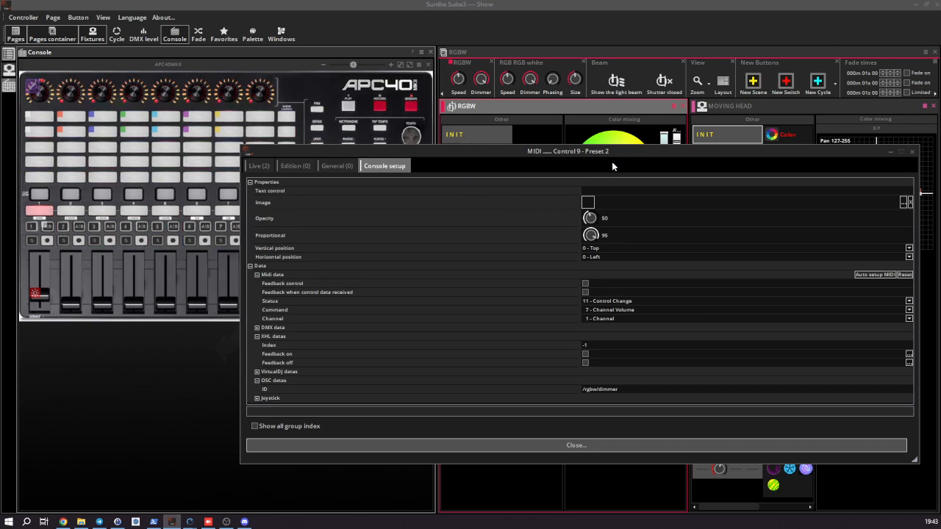
{"action": "left_click", "coordinate": [258, 380]}
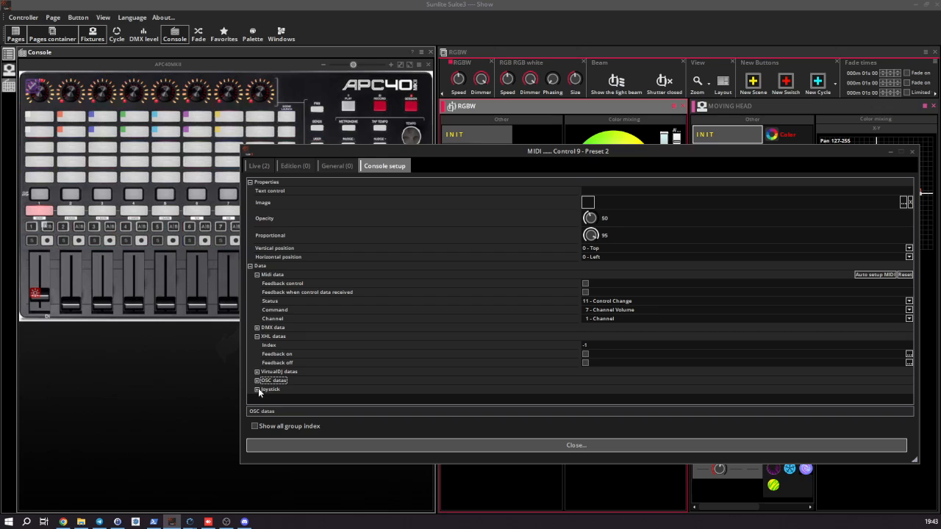
{"action": "left_click", "coordinate": [257, 381]}
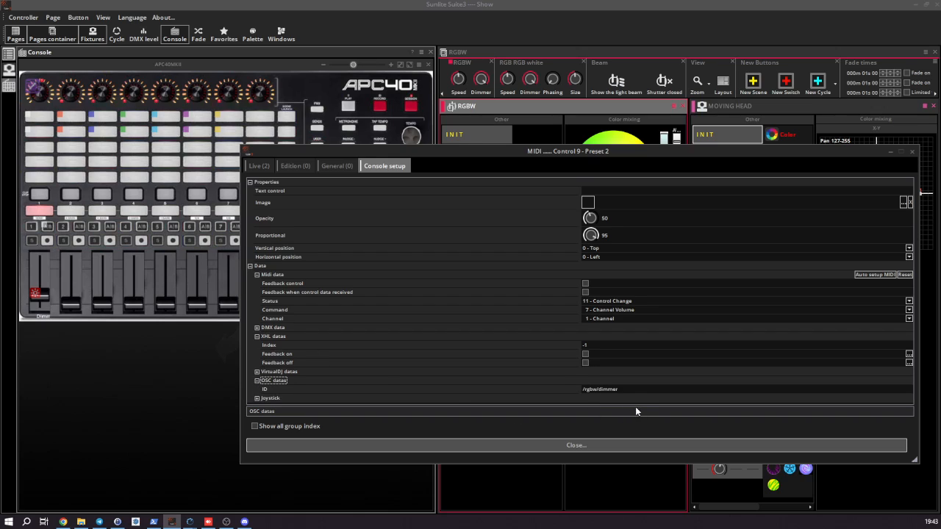
- Re-enter the console fader's OSC ID as /rgbw/dimmer
{"action": "left_click", "coordinate": [622, 390]}
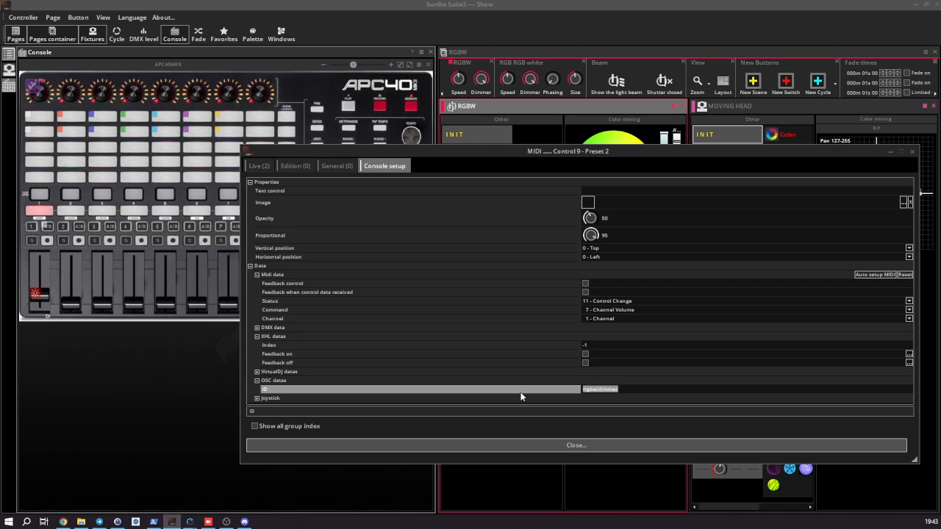
{"action": "key", "text": "BackSpace"}
{"action": "type", "text": "/"}
{"action": "left_click_drag", "start_coordinate": [504, 155], "coordinate": [514, 216]}
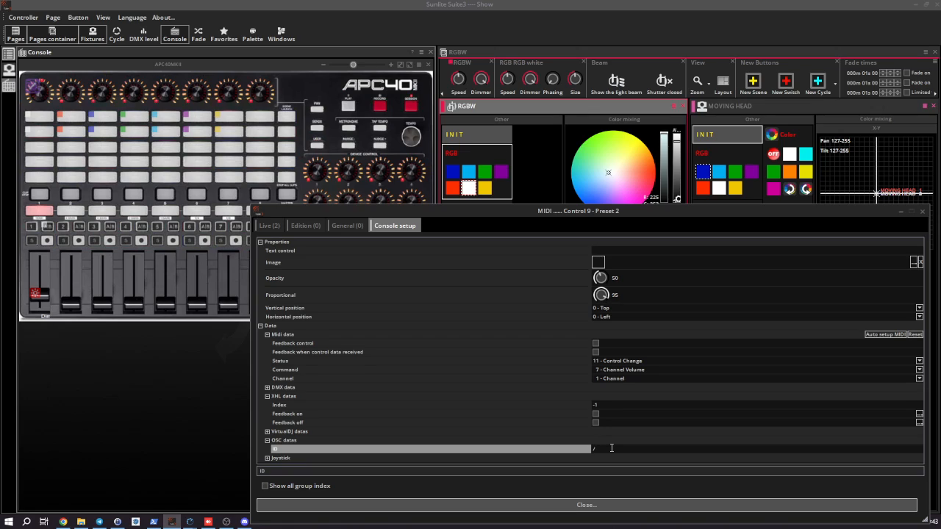
{"action": "type", "text": "w/dimmer"}
{"action": "key", "text": "BackSpace"}
{"action": "key", "text": "BackSpace"}
{"action": "key", "text": "BackSpace"}
{"action": "key", "text": "BackSpace"}
{"action": "key", "text": "BackSpace"}
{"action": "key", "text": "BackSpace"}
{"action": "type", "text": "/"}
{"action": "left_click", "coordinate": [595, 449]}
{"action": "type", "text": "rgbw/"}
{"action": "left_click", "coordinate": [654, 449]}
- Copy the OSC ID /rgbw/dimmer and close the fader's setup window
{"action": "left_click_drag", "start_coordinate": [669, 220], "coordinate": [548, 147]}
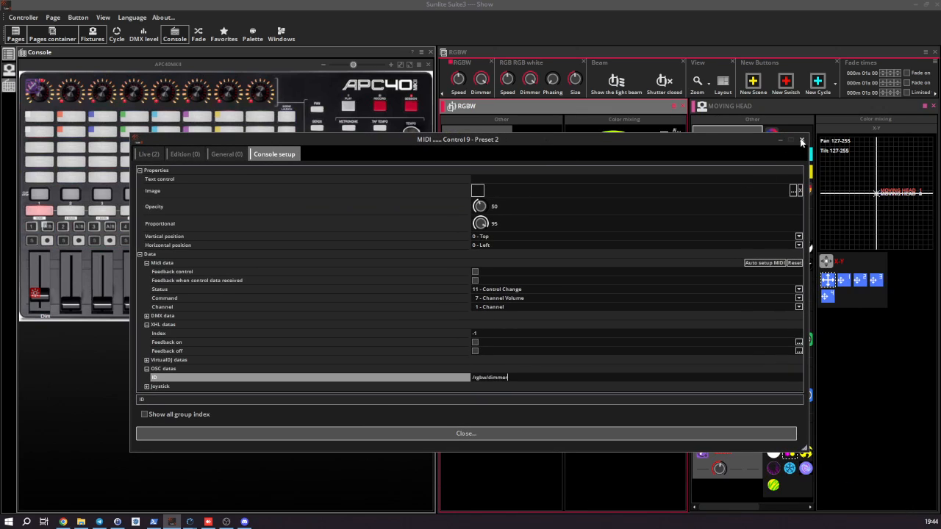
{"action": "left_click_drag", "start_coordinate": [517, 378], "coordinate": [437, 387]}
{"action": "key", "text": "ctrl+c"}
{"action": "left_click", "coordinate": [461, 436]}
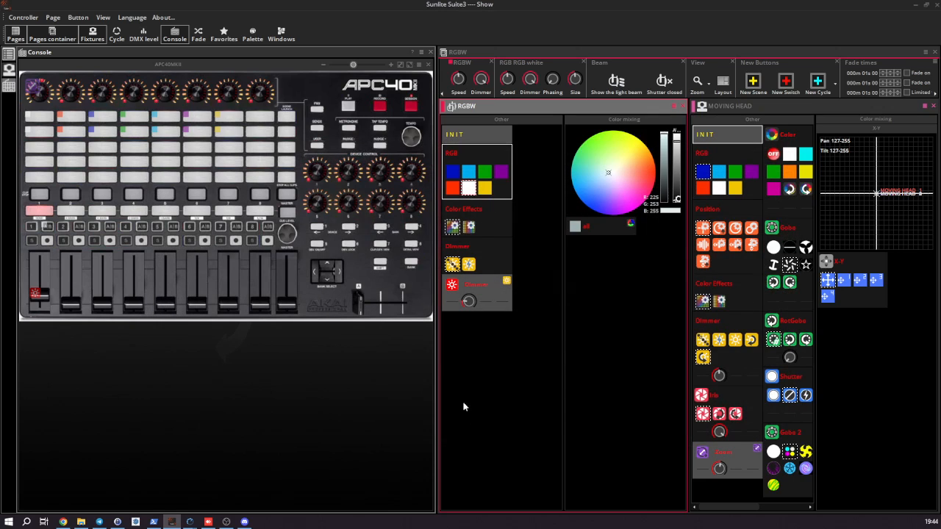
- Switch to Open Stage Control and set the fader widget's OSC address to the copied /rgbw/dimmer
{"action": "mouse_move", "coordinate": [173, 521]}
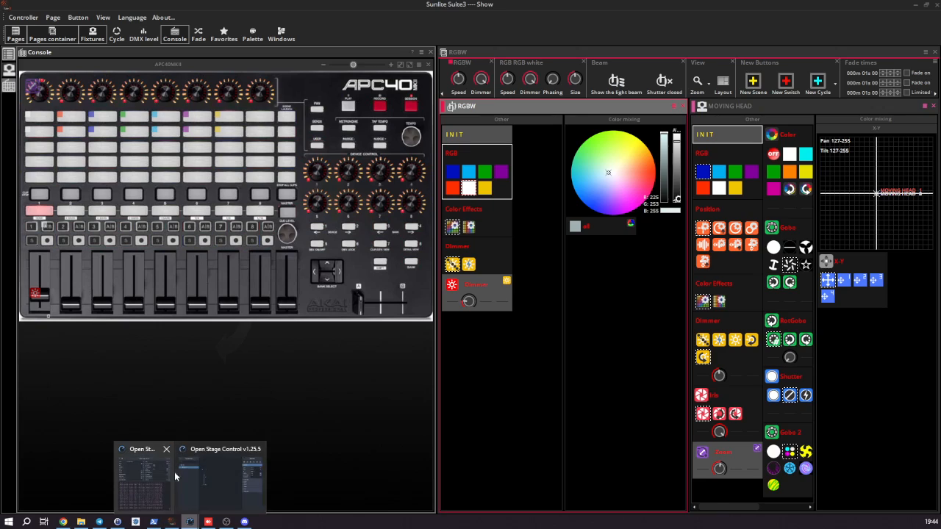
{"action": "left_click", "coordinate": [229, 479]}
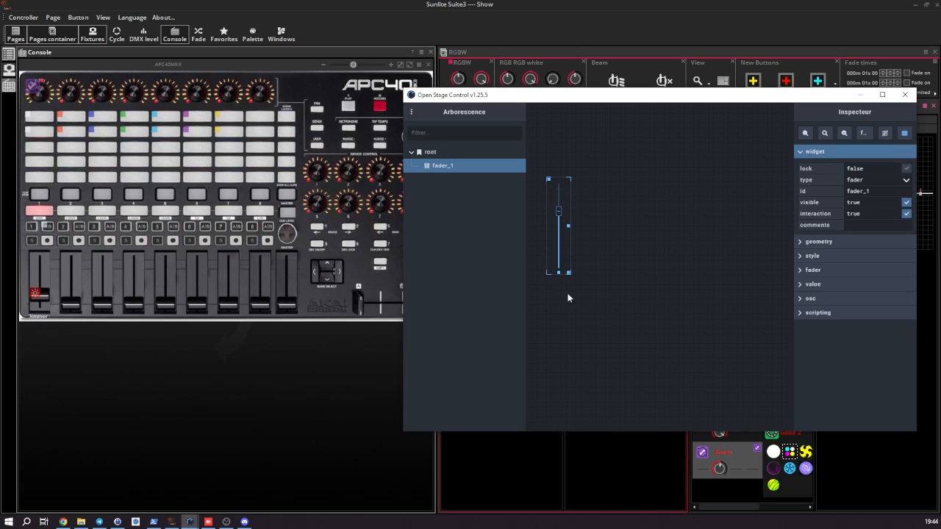
{"action": "left_click", "coordinate": [801, 300]}
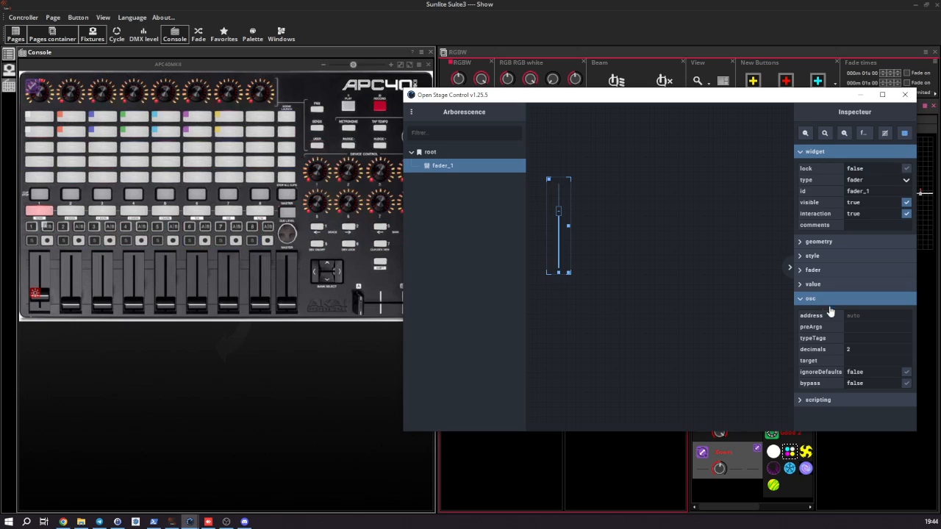
{"action": "left_click", "coordinate": [864, 317]}
{"action": "key", "text": "ctrl+v"}
- Test the dimmer link by moving the Open Stage Control fader and the first console fader in Sunlite
{"action": "left_click_drag", "start_coordinate": [558, 214], "coordinate": [559, 243]}
{"action": "mouse_move", "coordinate": [46, 294]}
{"action": "left_mouse_down"}
{"action": "mouse_move", "coordinate": [40, 268]}
{"action": "mouse_move", "coordinate": [40, 286]}
{"action": "left_mouse_up"}
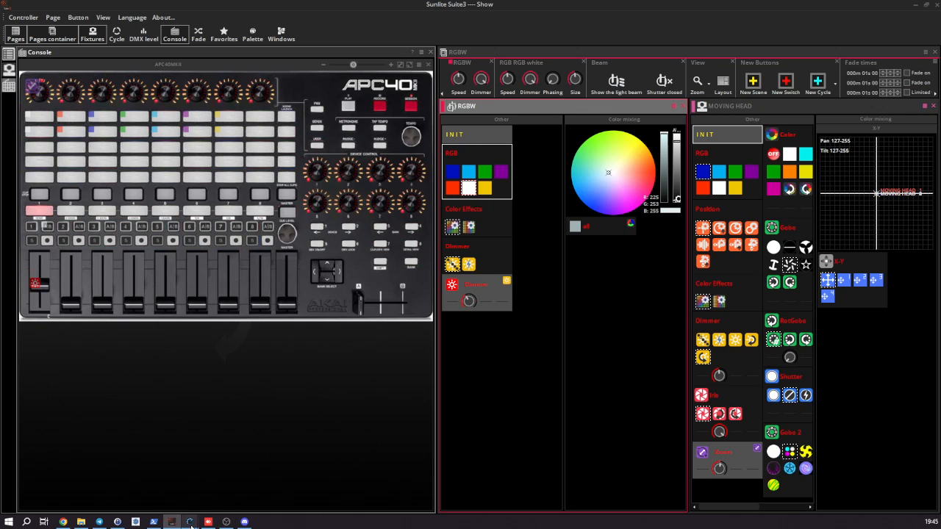
{"action": "mouse_move", "coordinate": [190, 522]}
{"action": "left_click", "coordinate": [218, 482]}
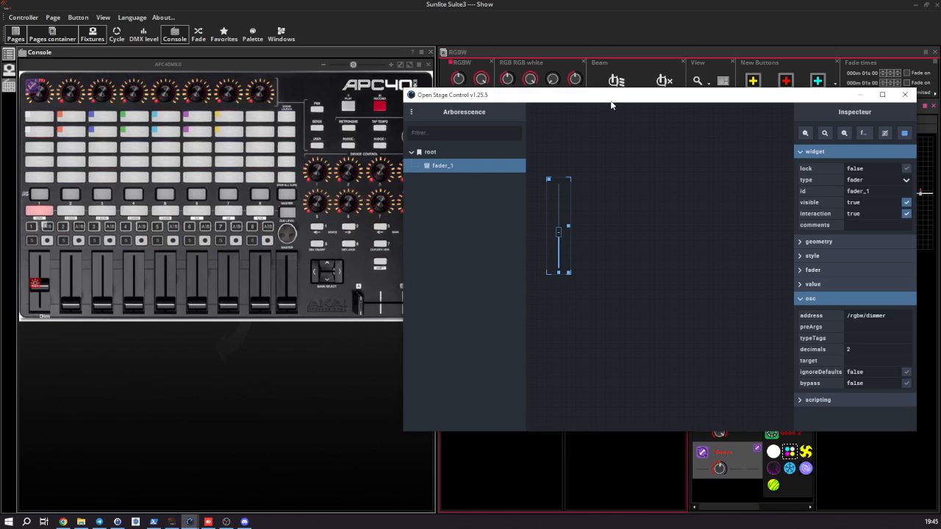
{"action": "left_click_drag", "start_coordinate": [610, 95], "coordinate": [940, 95]}
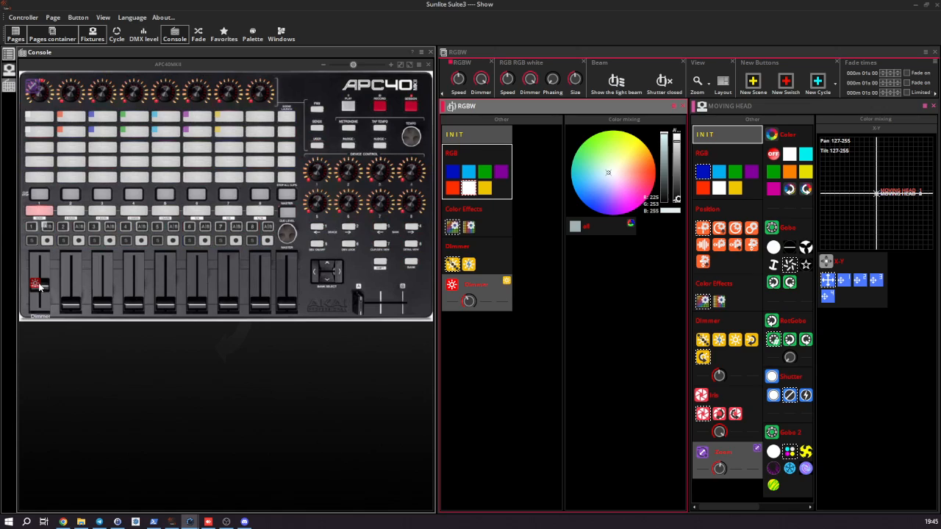
{"action": "mouse_move", "coordinate": [42, 286]}
{"action": "left_mouse_down"}
{"action": "mouse_move", "coordinate": [40, 259]}
{"action": "mouse_move", "coordinate": [44, 289]}
{"action": "left_mouse_up"}
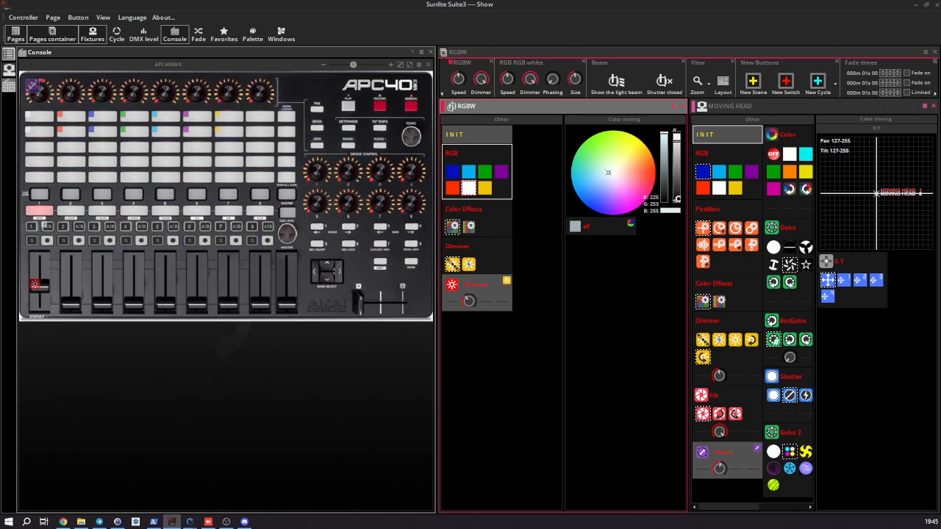
- Arrange the Sunlite and Open Stage Control windows side by side and move both faders to test the two-way link
{"action": "left_click_drag", "start_coordinate": [940, 192], "coordinate": [694, 132]}
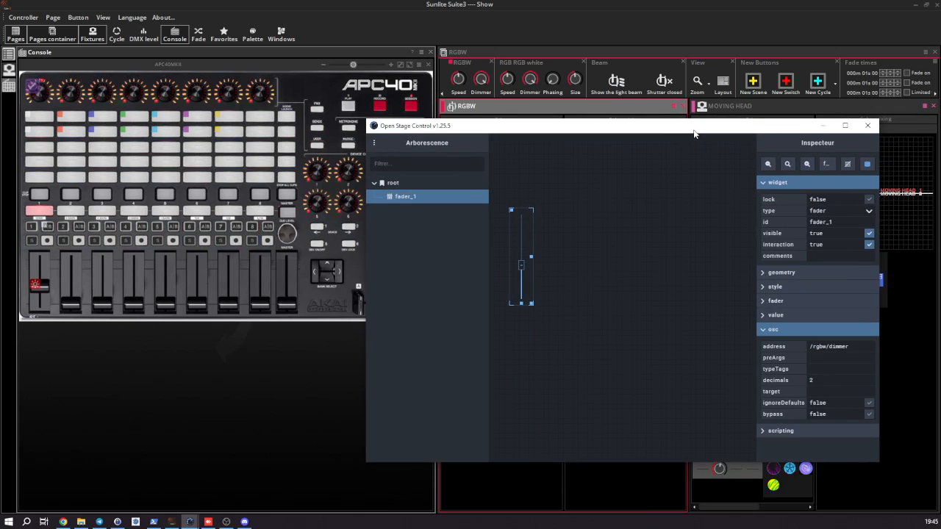
{"action": "left_click", "coordinate": [926, 5]}
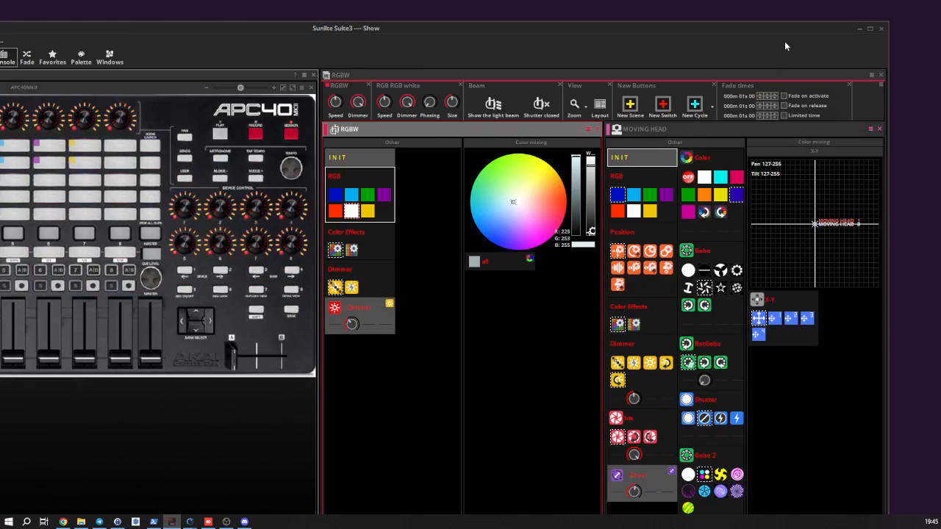
{"action": "left_click_drag", "start_coordinate": [888, 45], "coordinate": [482, 114]}
{"action": "left_click_drag", "start_coordinate": [560, 128], "coordinate": [880, 117]}
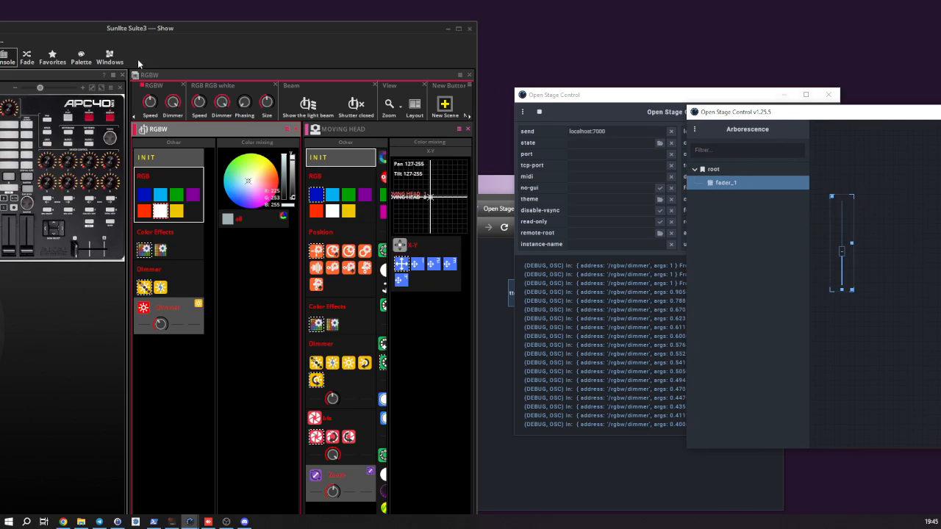
{"action": "left_click_drag", "start_coordinate": [306, 27], "coordinate": [523, 20]}
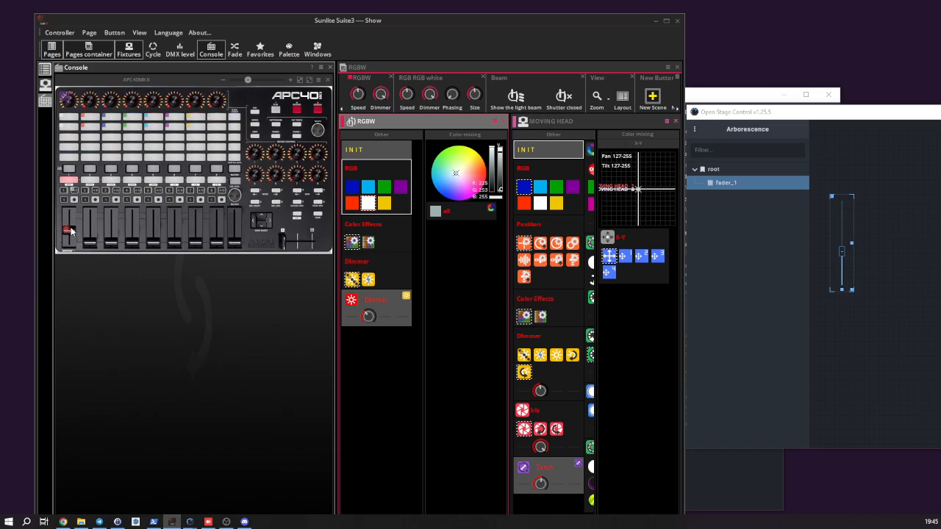
{"action": "mouse_move", "coordinate": [850, 257]}
{"action": "left_mouse_down"}
{"action": "mouse_move", "coordinate": [848, 225]}
{"action": "mouse_move", "coordinate": [844, 272]}
{"action": "mouse_move", "coordinate": [849, 225]}
{"action": "mouse_move", "coordinate": [844, 269]}
{"action": "mouse_move", "coordinate": [843, 228]}
{"action": "mouse_move", "coordinate": [843, 267]}
{"action": "mouse_move", "coordinate": [843, 254]}
{"action": "left_mouse_up"}
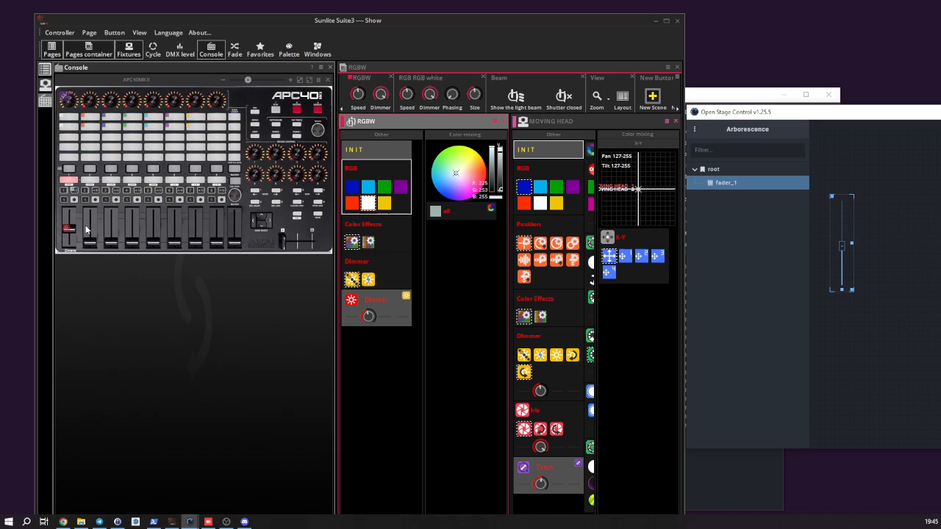
{"action": "mouse_move", "coordinate": [69, 224]}
{"action": "left_mouse_down"}
{"action": "mouse_move", "coordinate": [68, 214]}
{"action": "mouse_move", "coordinate": [69, 235]}
{"action": "left_mouse_up"}
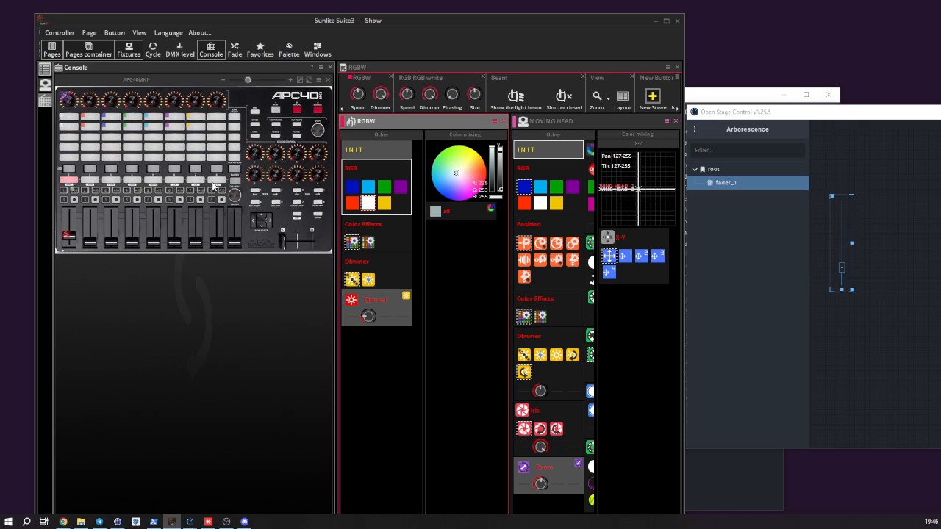
- Bring Open Stage Control forward, add a basic button widget to the canvas and place it just above the fader
{"action": "left_click_drag", "start_coordinate": [881, 120], "coordinate": [576, 153]}
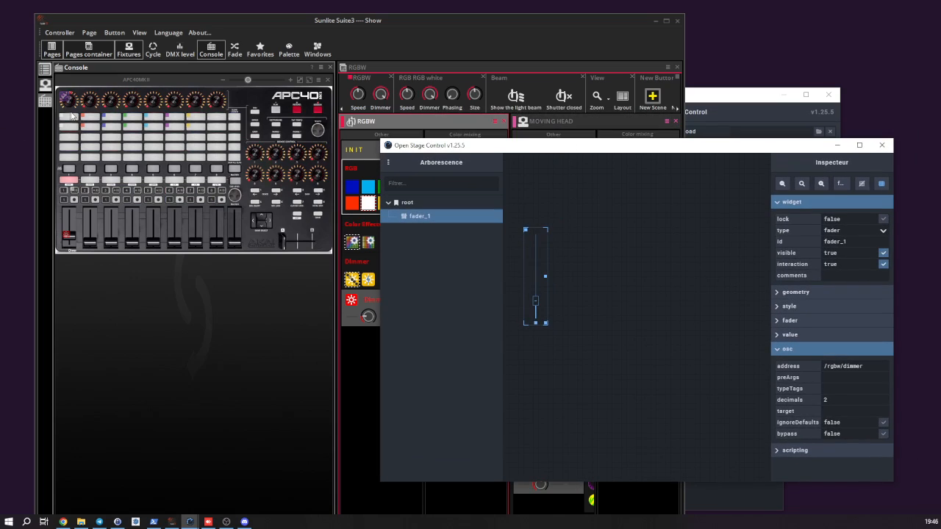
{"action": "right_click", "coordinate": [541, 197]}
{"action": "mouse_move", "coordinate": [577, 202]}
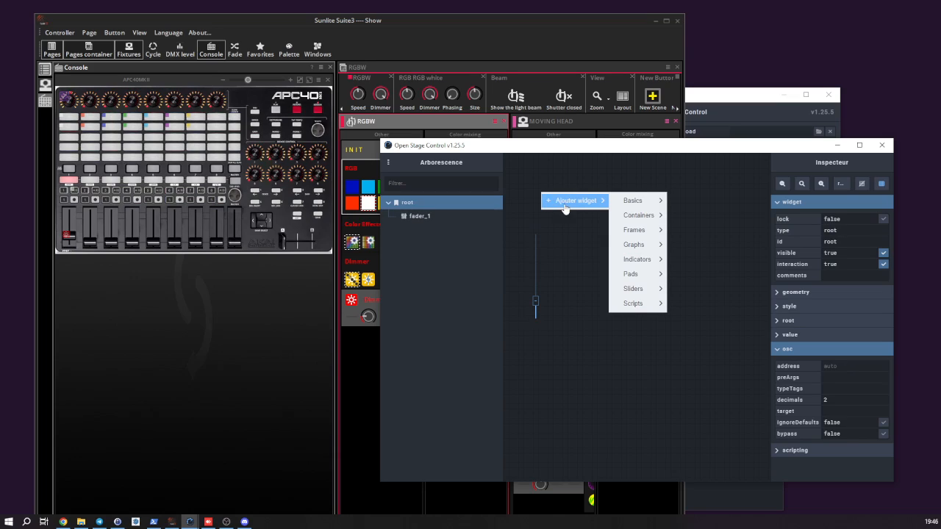
{"action": "mouse_move", "coordinate": [623, 207]}
{"action": "mouse_move", "coordinate": [633, 275]}
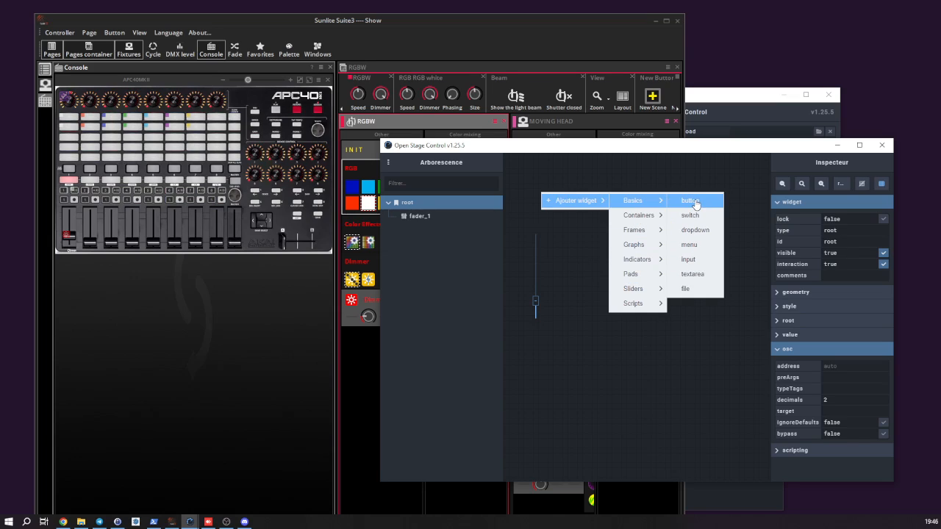
{"action": "left_click", "coordinate": [695, 203]}
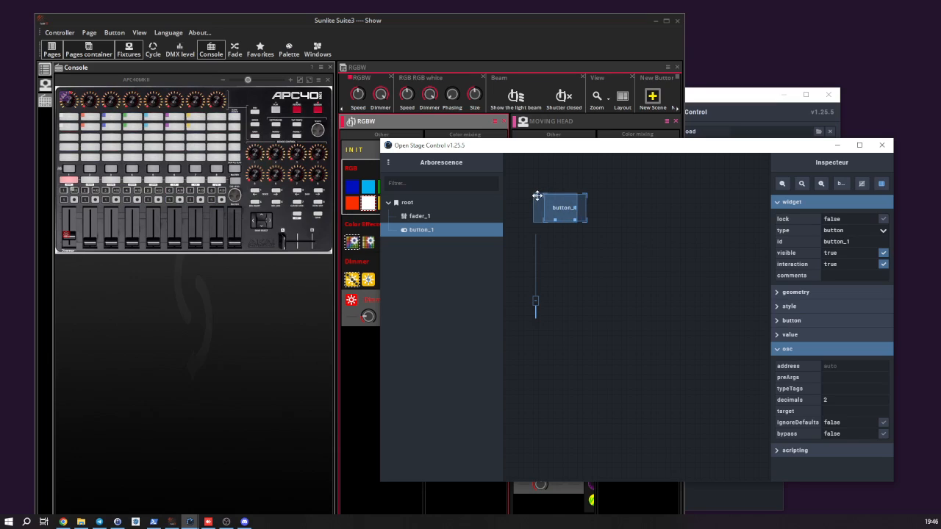
{"action": "left_click_drag", "start_coordinate": [537, 197], "coordinate": [514, 196]}
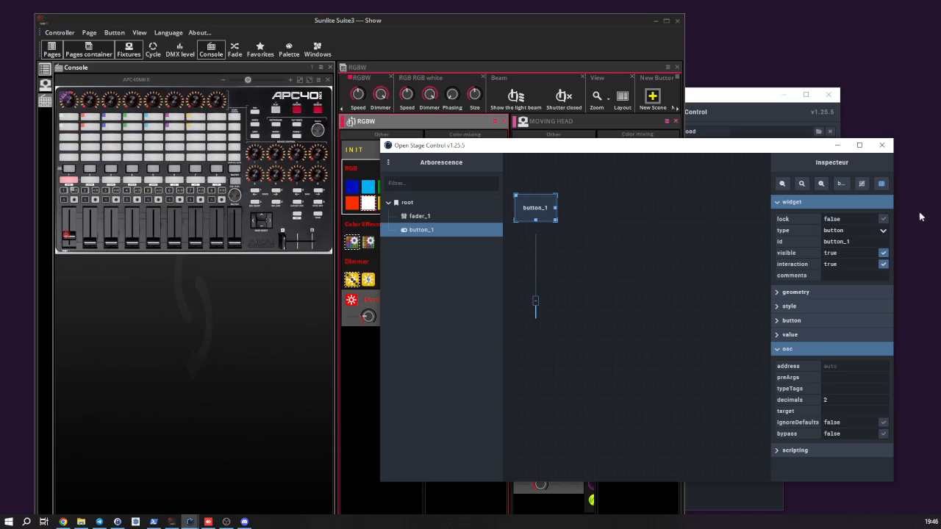
- Set the new button's id to button_rgbwblanc and its OSC address to /rgbw/boutonblanc
{"action": "left_click", "coordinate": [858, 242]}
{"action": "type", "text": "rgbwblanc"}
{"action": "key", "text": "Return"}
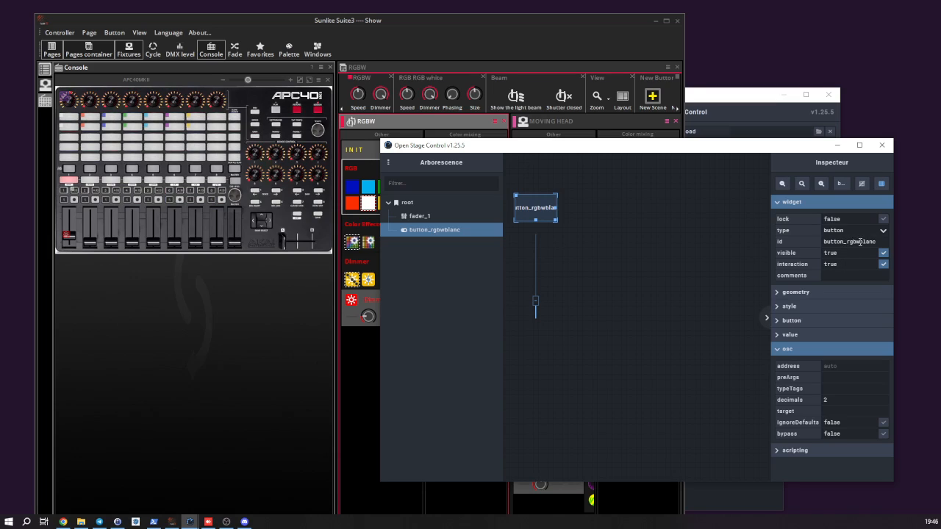
{"action": "left_click_drag", "start_coordinate": [860, 241], "coordinate": [732, 237]}
{"action": "left_click", "coordinate": [819, 242]}
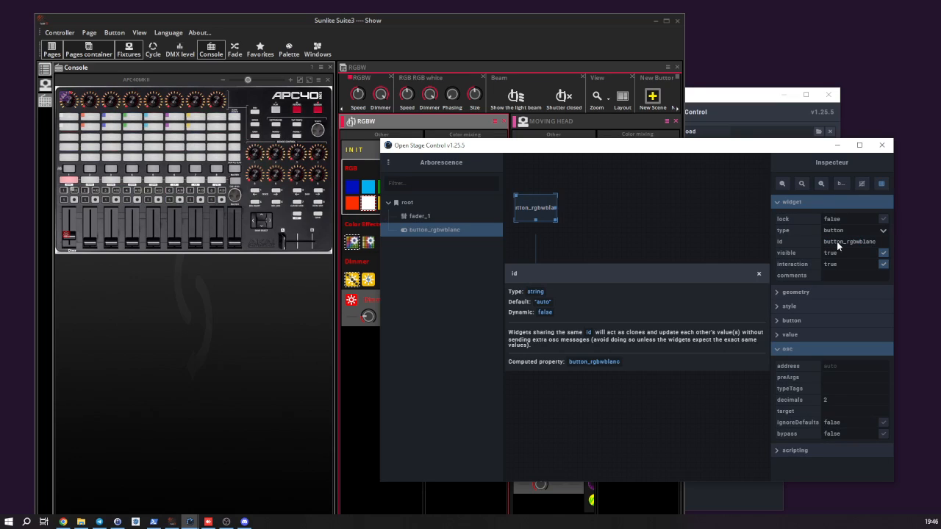
{"action": "left_click", "coordinate": [759, 274]}
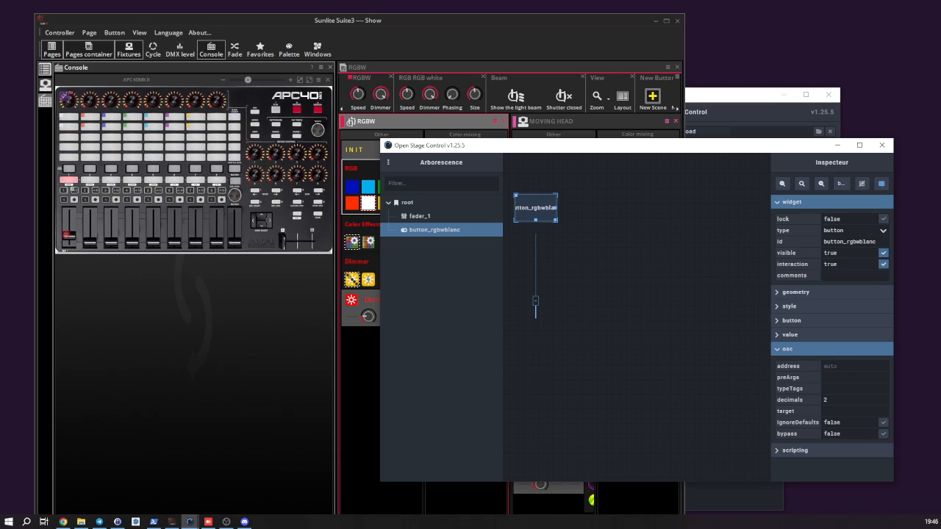
{"action": "type", "text": "/rgbw/boutonblanc"}
{"action": "key", "text": "ctrl+a"}
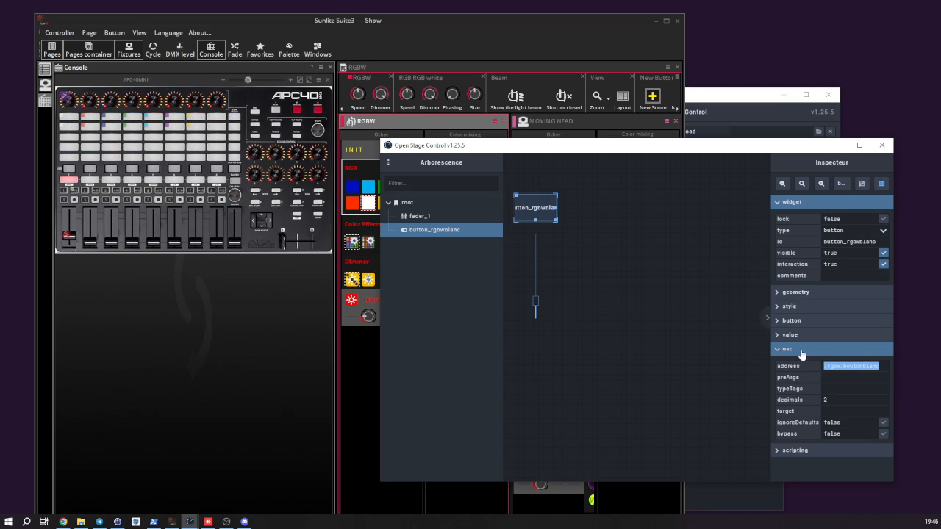
- Try tap mode in the button's settings and return the mode to toggle
{"action": "left_click", "coordinate": [785, 321]}
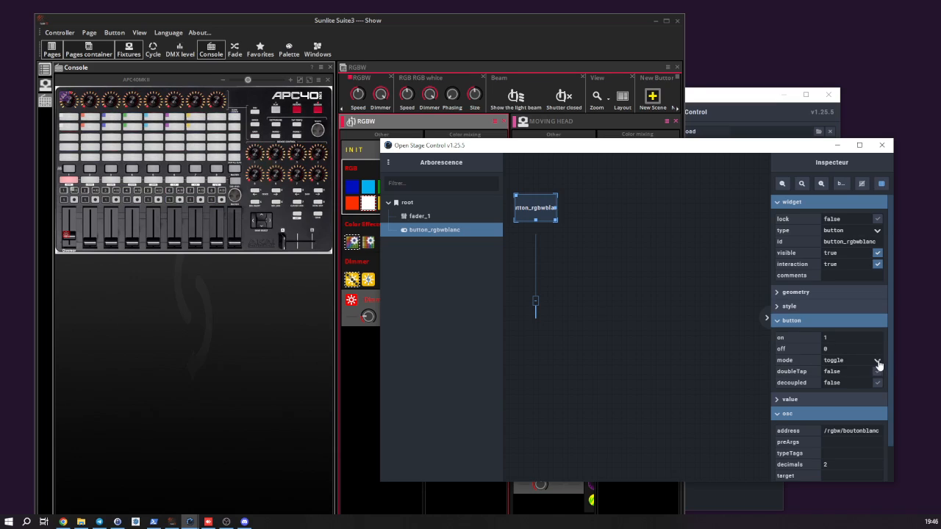
{"action": "left_click", "coordinate": [877, 361]}
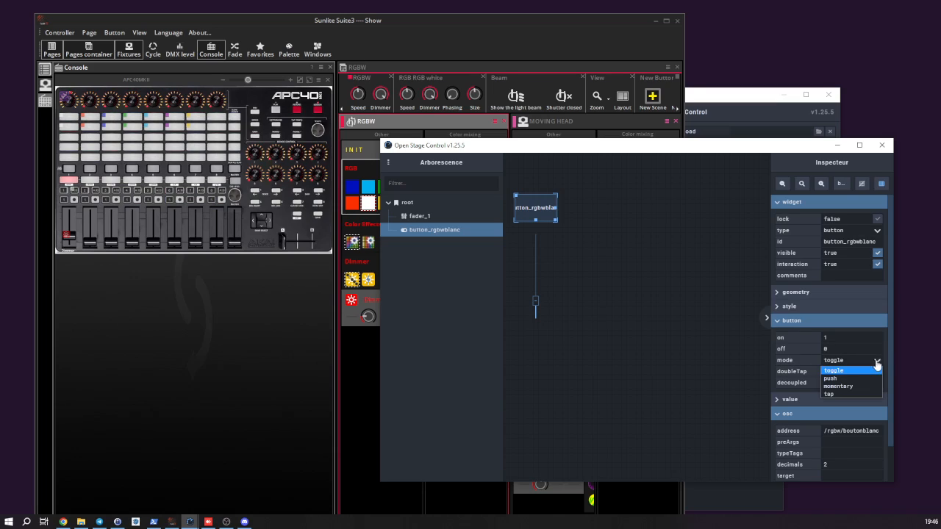
{"action": "left_click", "coordinate": [836, 396]}
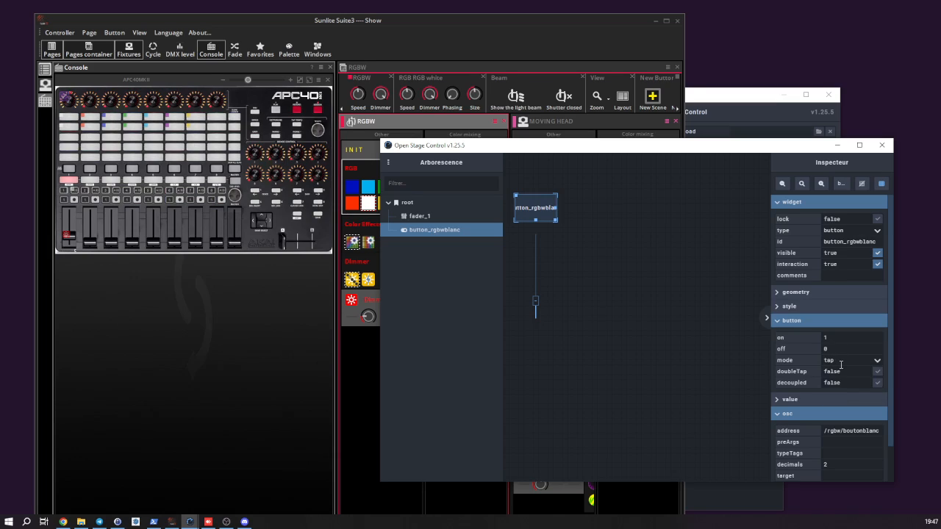
{"action": "left_click", "coordinate": [877, 361]}
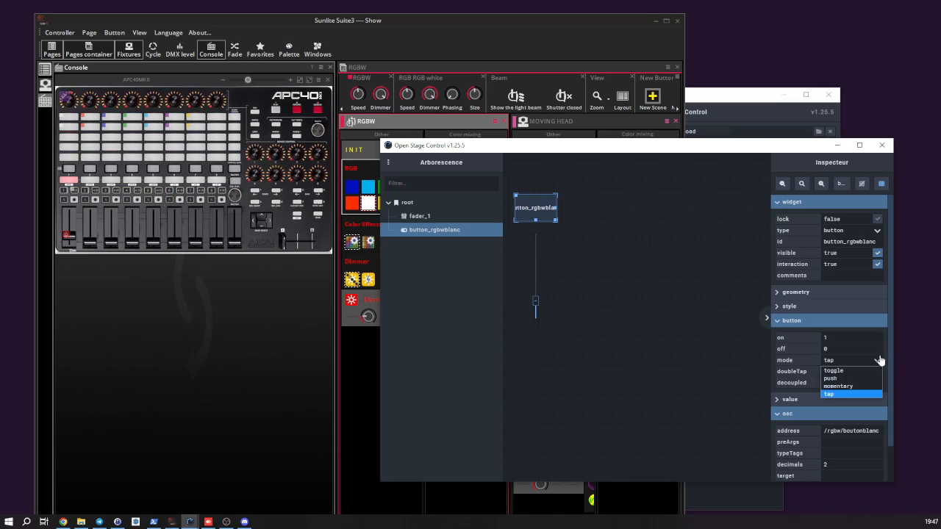
{"action": "left_click", "coordinate": [845, 373]}
- Switch the white button on and off repeatedly on the canvas to test its toggle mode
{"action": "left_click", "coordinate": [543, 212]}
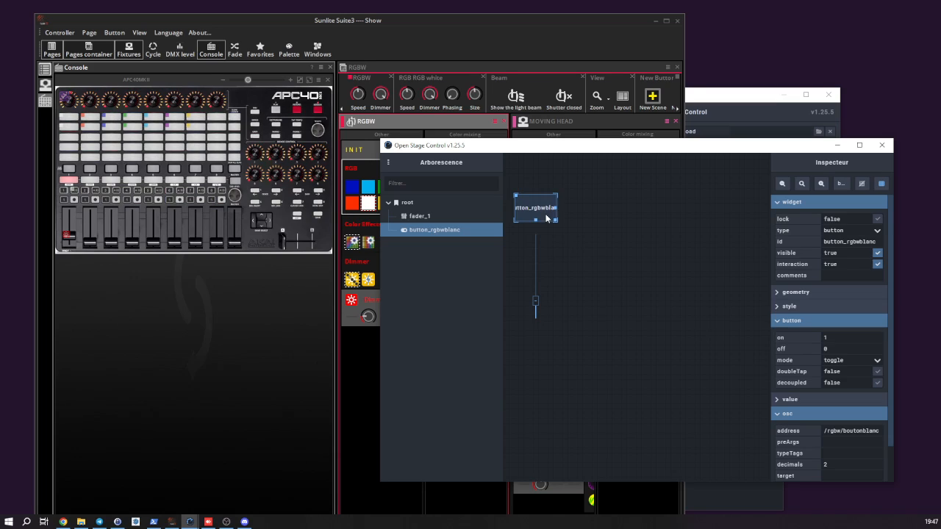
{"action": "left_click", "coordinate": [545, 219]}
{"action": "left_click", "coordinate": [545, 219]}
{"action": "left_click", "coordinate": [545, 219]}
{"action": "left_click", "coordinate": [545, 219]}
{"action": "left_click", "coordinate": [545, 218]}
{"action": "left_click", "coordinate": [546, 219]}
{"action": "left_click", "coordinate": [545, 212]}
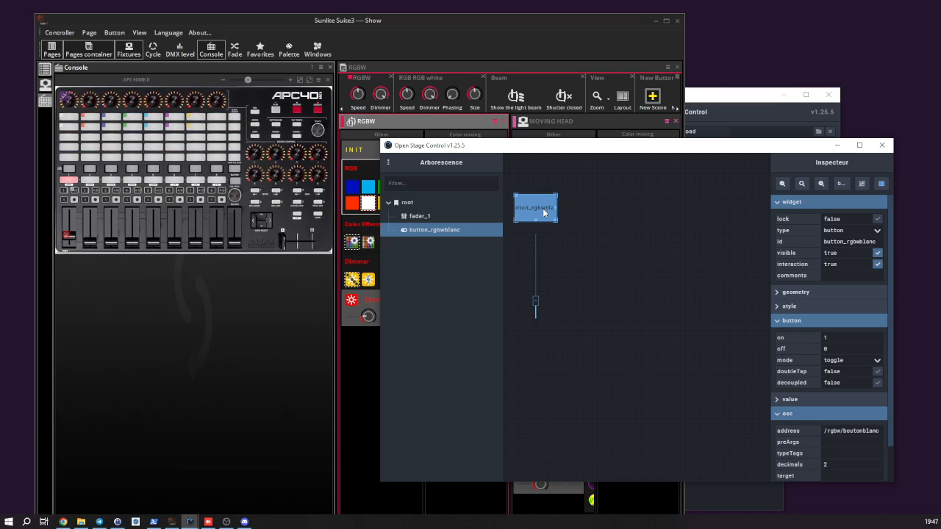
{"action": "left_click", "coordinate": [544, 214]}
{"action": "left_click", "coordinate": [545, 214]}
{"action": "left_click", "coordinate": [544, 214]}
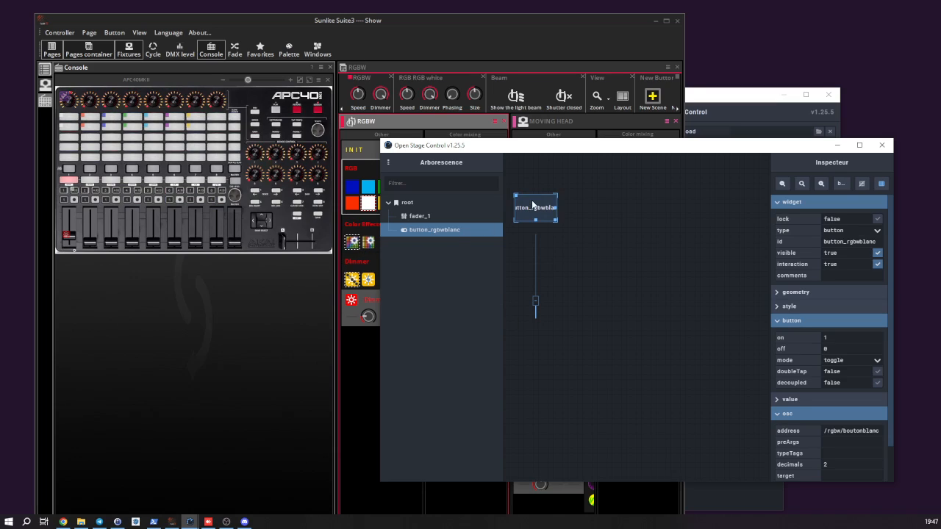
{"action": "left_click", "coordinate": [545, 212]}
{"action": "left_click", "coordinate": [546, 212]}
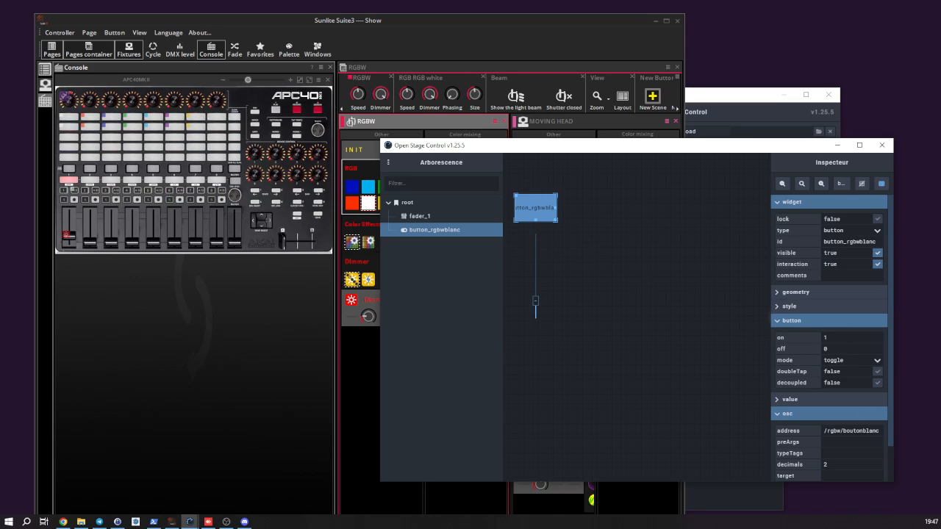
{"action": "left_click", "coordinate": [544, 211]}
{"action": "left_click", "coordinate": [547, 214]}
- Set the white button's mode to tap and test it on the canvas
{"action": "left_click", "coordinate": [877, 361]}
{"action": "left_click", "coordinate": [836, 396]}
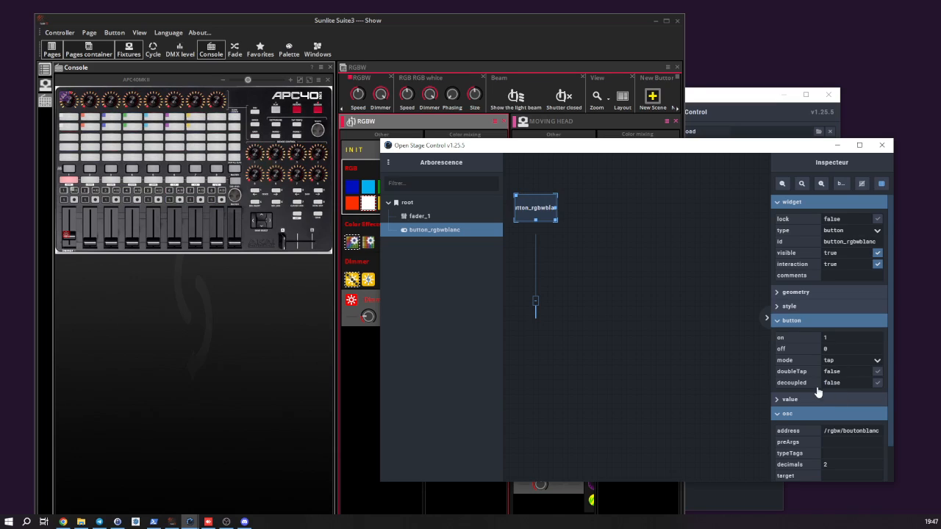
{"action": "left_click", "coordinate": [546, 210]}
{"action": "left_click", "coordinate": [536, 208]}
- Copy the button's OSC address, set the OSC ID of Sunlite's first top-row console pad to /rgbw/boutonblanc, and narrow the setup window
{"action": "left_click_drag", "start_coordinate": [879, 432], "coordinate": [827, 432]}
{"action": "key", "text": "ctrl+c"}
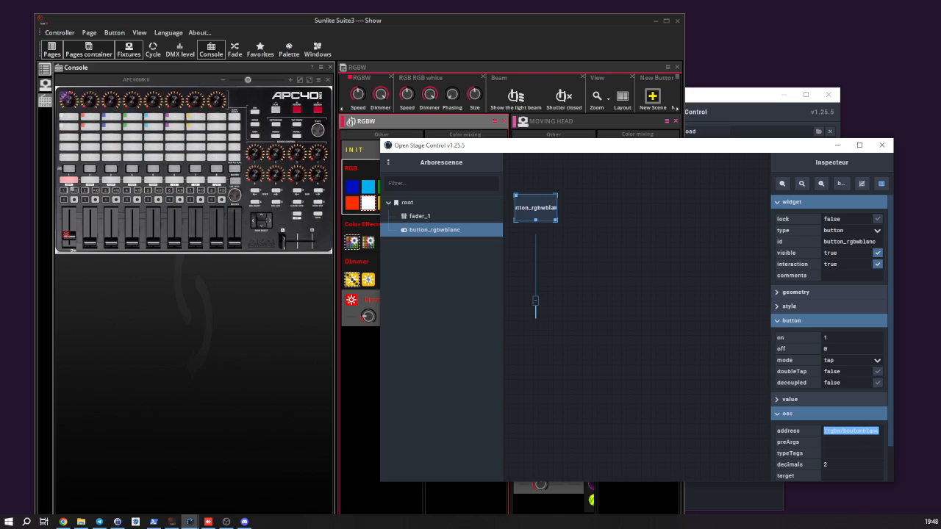
{"action": "double_click", "coordinate": [67, 118]}
{"action": "scroll", "coordinate": [298, 318], "scroll_direction": "down", "scroll_amount": 3}
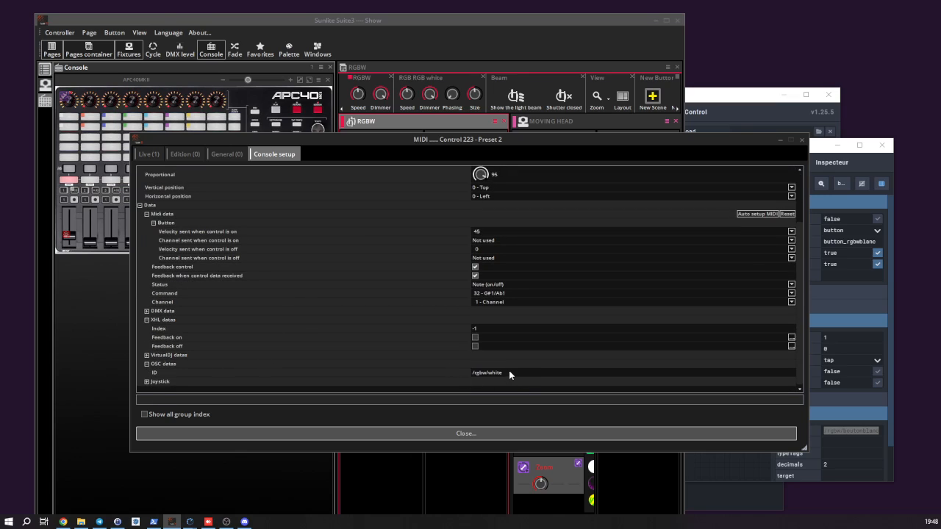
{"action": "left_click", "coordinate": [510, 372]}
{"action": "key", "text": "BackSpace"}
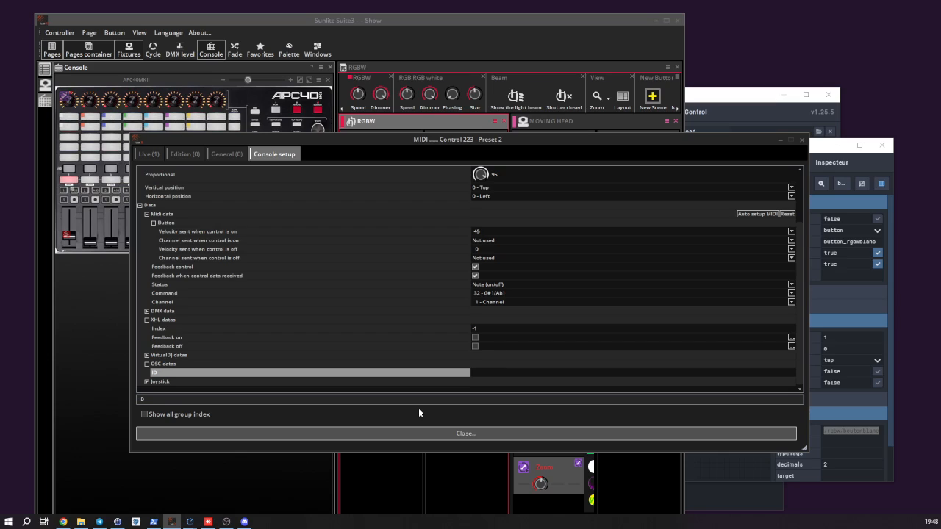
{"action": "key", "text": "ctrl+v"}
{"action": "left_click_drag", "start_coordinate": [808, 152], "coordinate": [417, 211]}
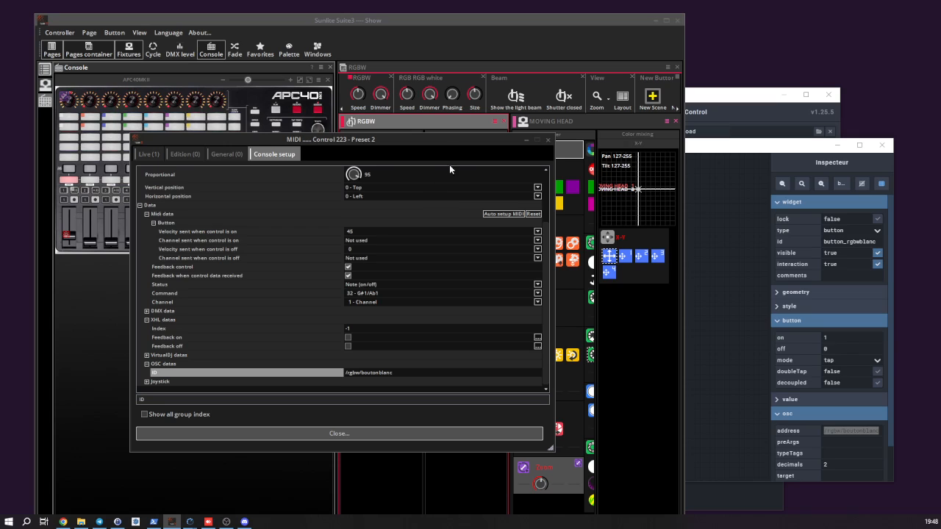
- Move the console setup and Open Stage Control windows clear of Sunlite's RGBW presets, and test the white button on the canvas
{"action": "left_click_drag", "start_coordinate": [443, 137], "coordinate": [517, 237]}
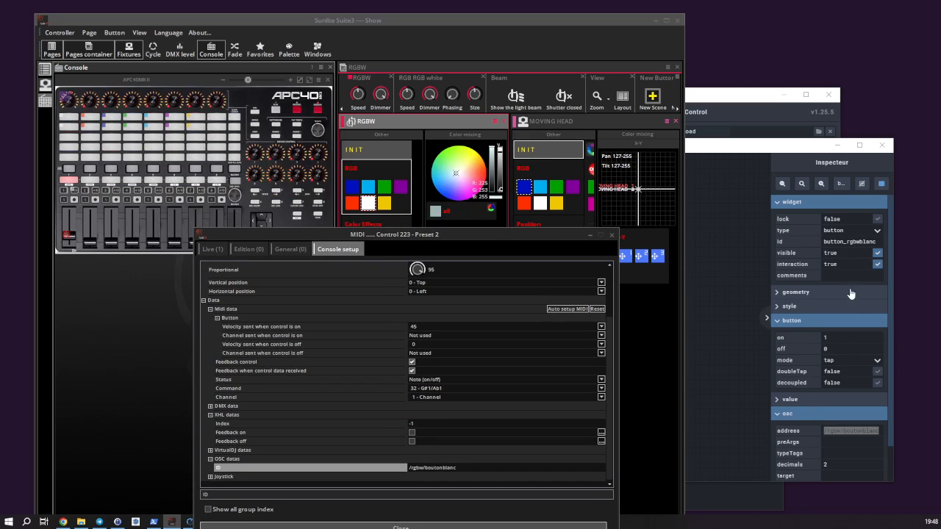
{"action": "left_click", "coordinate": [722, 153]}
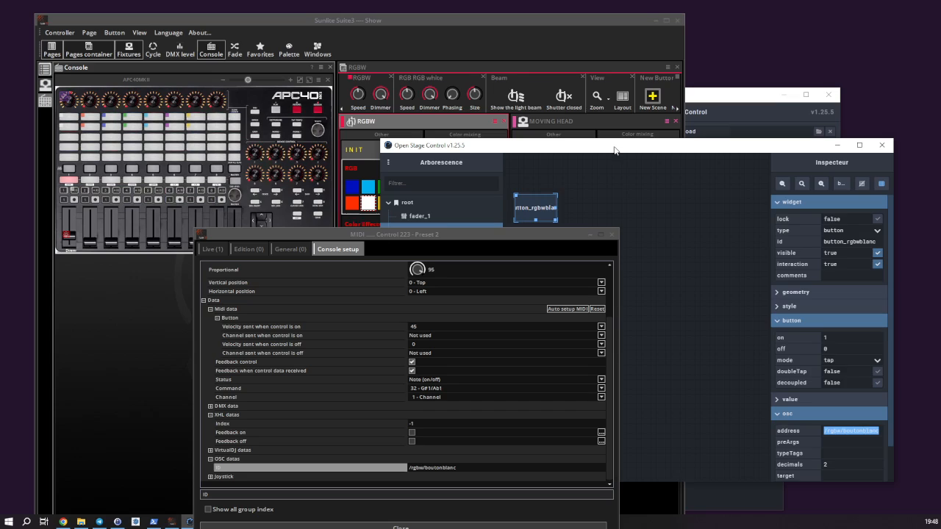
{"action": "left_click", "coordinate": [662, 158]}
{"action": "left_click_drag", "start_coordinate": [702, 148], "coordinate": [783, 135]}
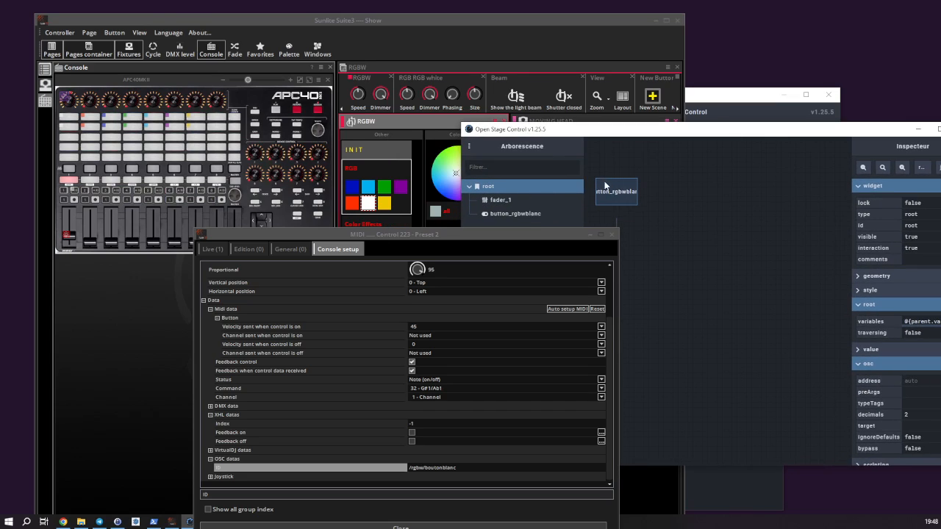
{"action": "left_click", "coordinate": [620, 195]}
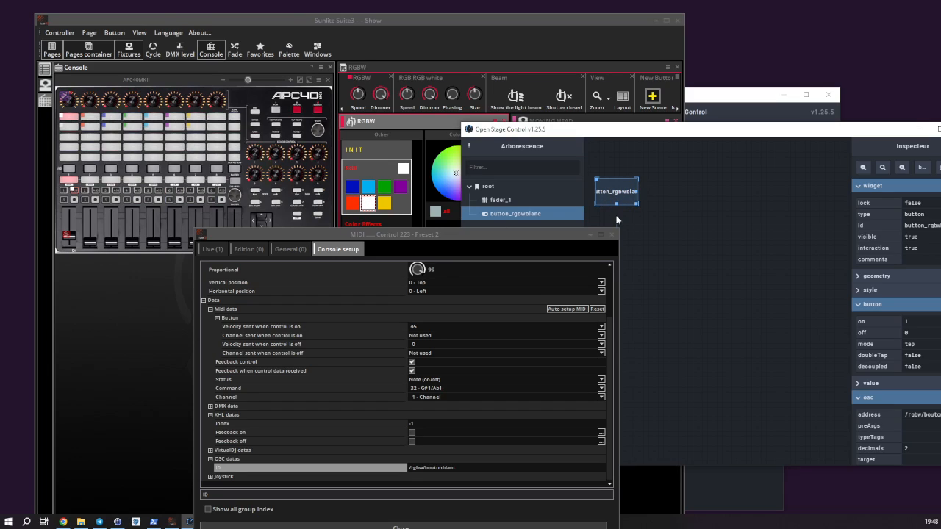
- Duplicate the white button on the Open Stage Control canvas and place the copy directly to its right
{"action": "right_click", "coordinate": [624, 194]}
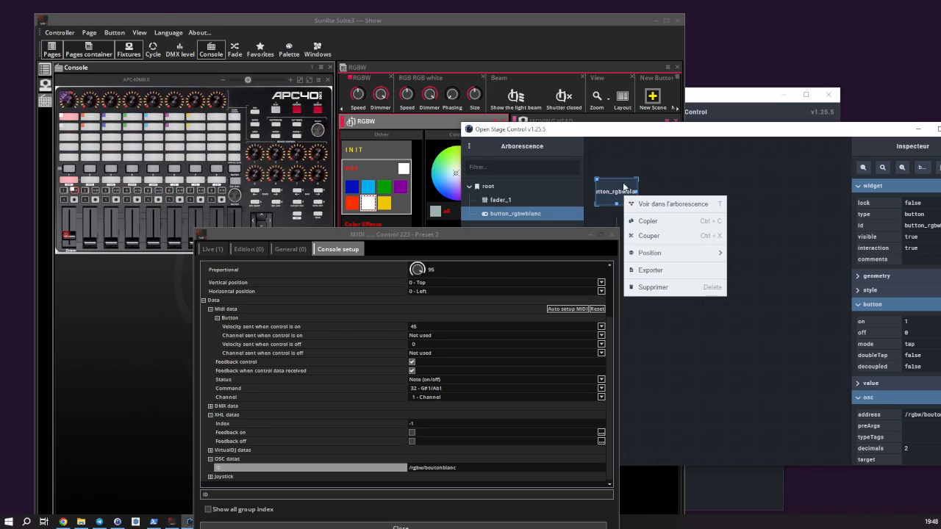
{"action": "left_click", "coordinate": [648, 222]}
{"action": "right_click", "coordinate": [661, 181]}
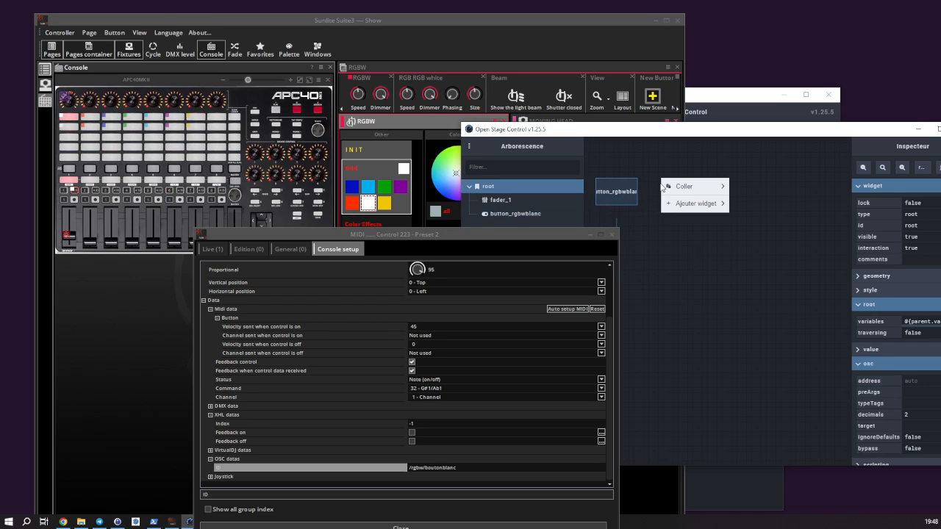
{"action": "mouse_move", "coordinate": [682, 187]}
{"action": "left_click", "coordinate": [750, 187]}
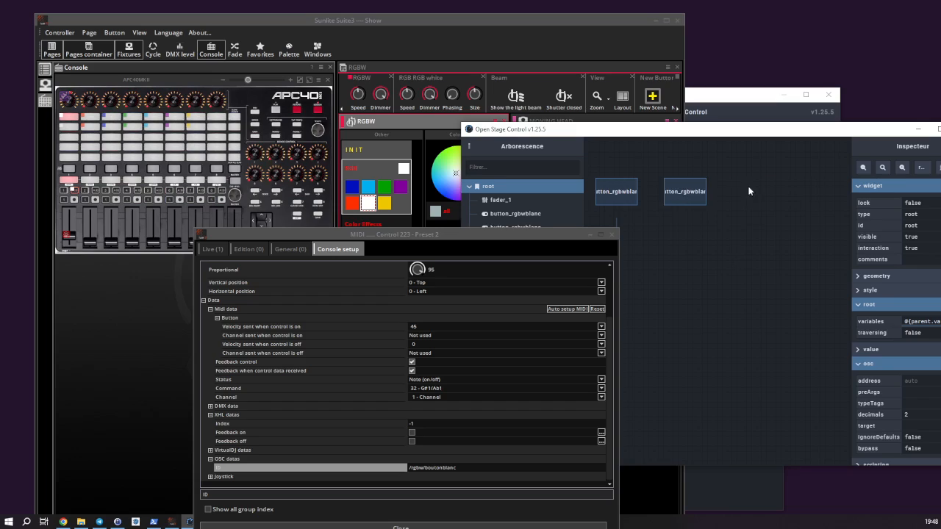
{"action": "left_click", "coordinate": [687, 197]}
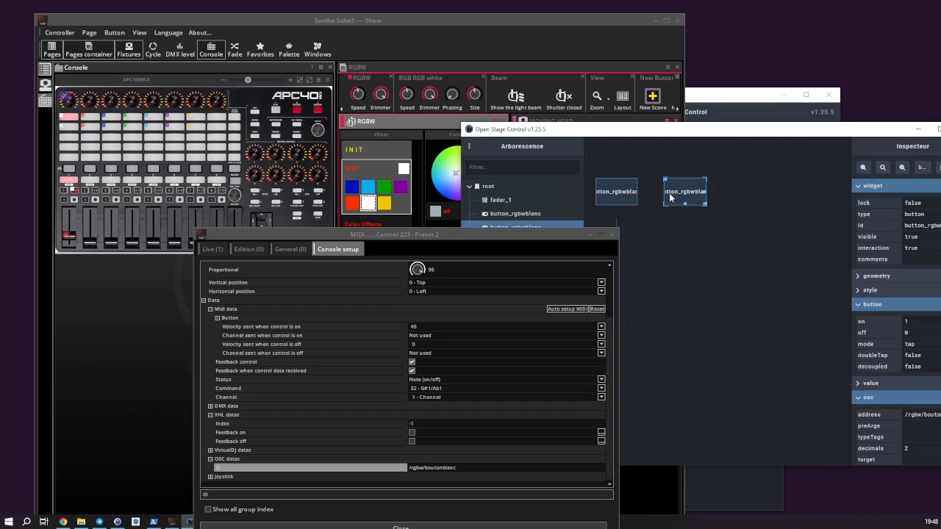
{"action": "left_click_drag", "start_coordinate": [666, 180], "coordinate": [640, 185]}
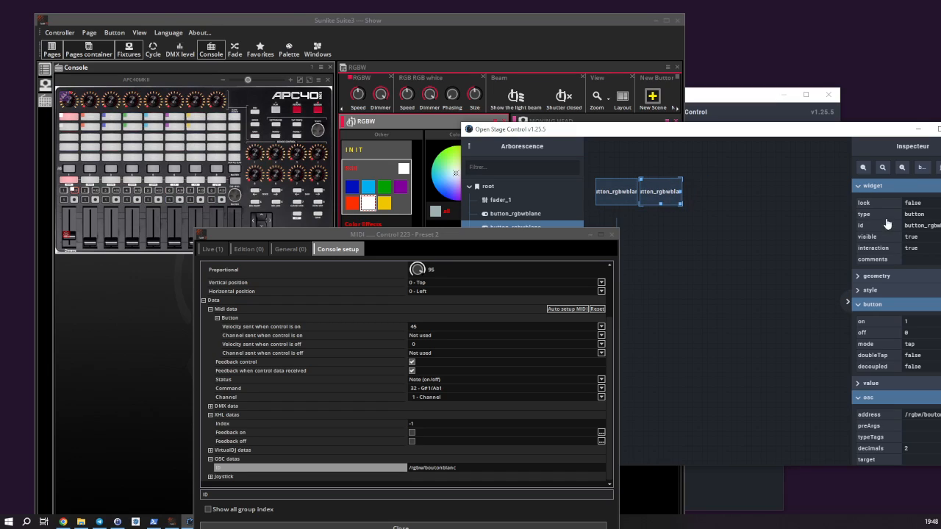
- Set the copied button's id to button_rgbwrouge and its OSC address to /rgbw/boutonrouge, and move the window clear of Sunlite's console
{"action": "left_click_drag", "start_coordinate": [844, 134], "coordinate": [713, 117]}
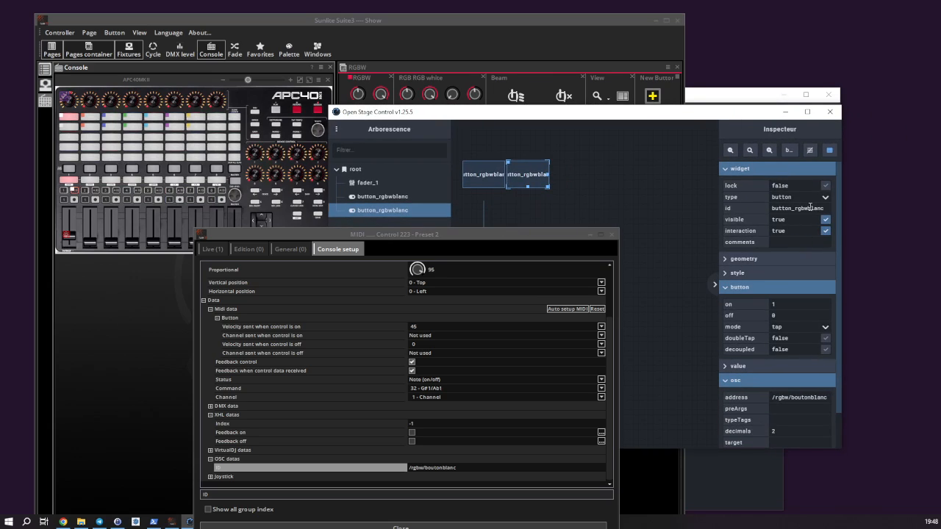
{"action": "left_click_drag", "start_coordinate": [808, 210], "coordinate": [841, 212]}
{"action": "type", "text": "rou"}
{"action": "left_click_drag", "start_coordinate": [813, 398], "coordinate": [820, 398]}
{"action": "key", "text": "BackSpace"}
{"action": "key", "text": "BackSpace"}
{"action": "type", "text": "rou"}
{"action": "left_click", "coordinate": [551, 196]}
{"action": "left_click_drag", "start_coordinate": [517, 118], "coordinate": [615, 187]}
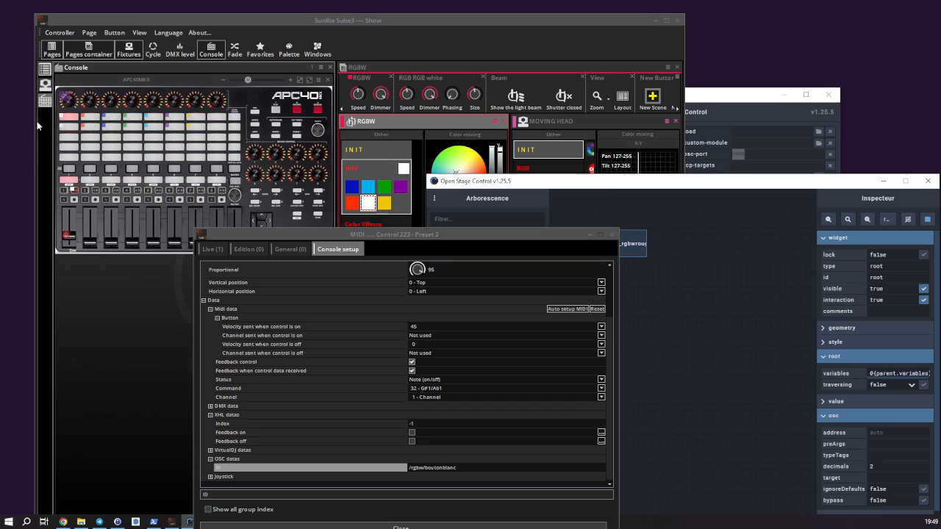
- Set the OSC ID of the second top-row pad on Sunlite's console to /rgbw/boutonrouge and close the setup window
{"action": "left_click", "coordinate": [91, 118]}
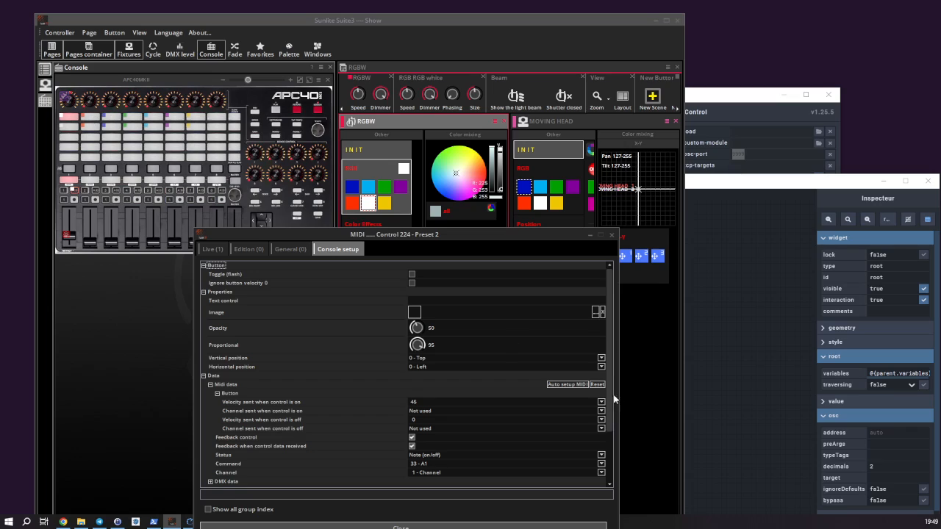
{"action": "scroll", "coordinate": [557, 417], "scroll_direction": "down", "scroll_amount": 4}
{"action": "left_click", "coordinate": [397, 468]}
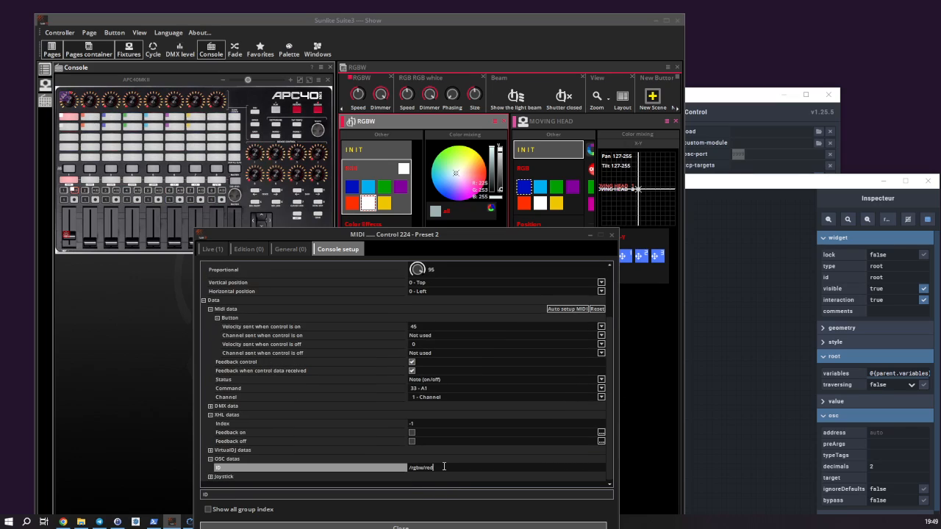
{"action": "key", "text": "ctrl+v"}
{"action": "type", "text": "ro"}
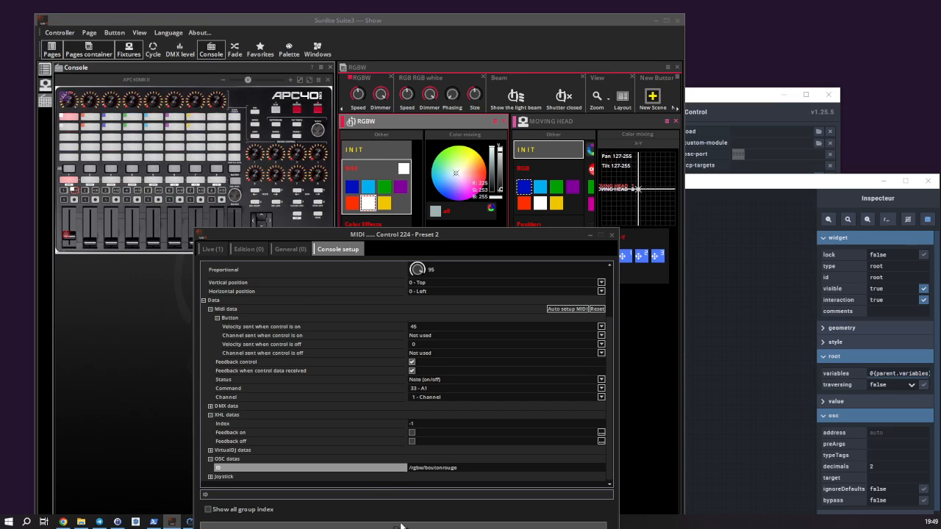
{"action": "left_click", "coordinate": [418, 525]}
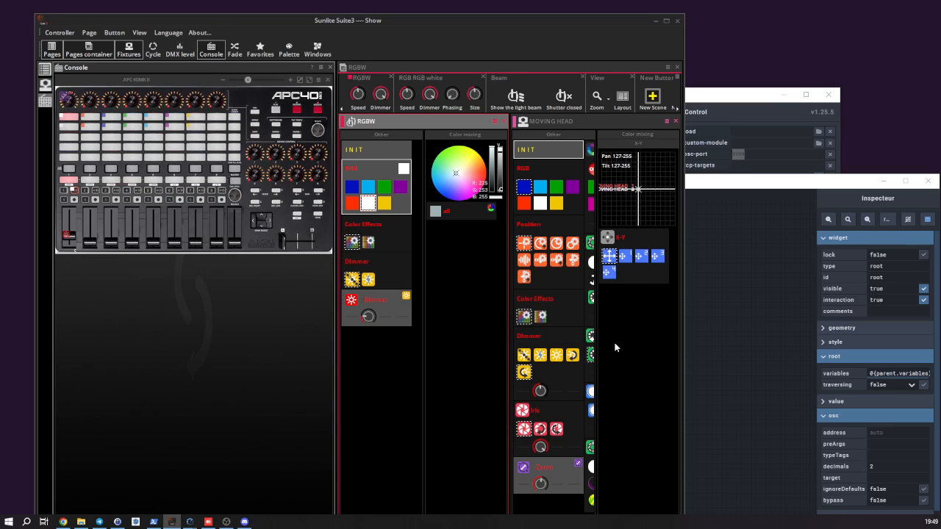
- Switch to Open Stage Control and trigger the red and white buttons alternately to test Sunlite's RGBW color presets
{"action": "left_click", "coordinate": [725, 210]}
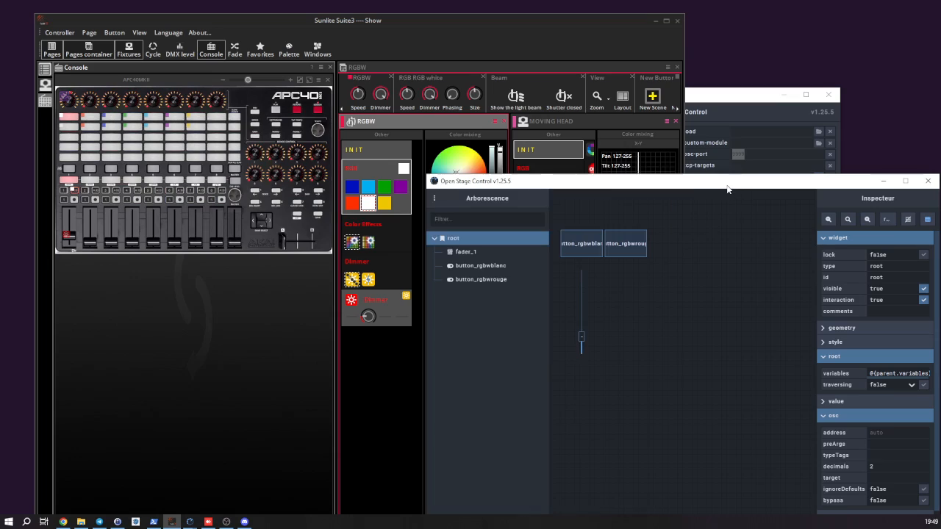
{"action": "left_click", "coordinate": [623, 246]}
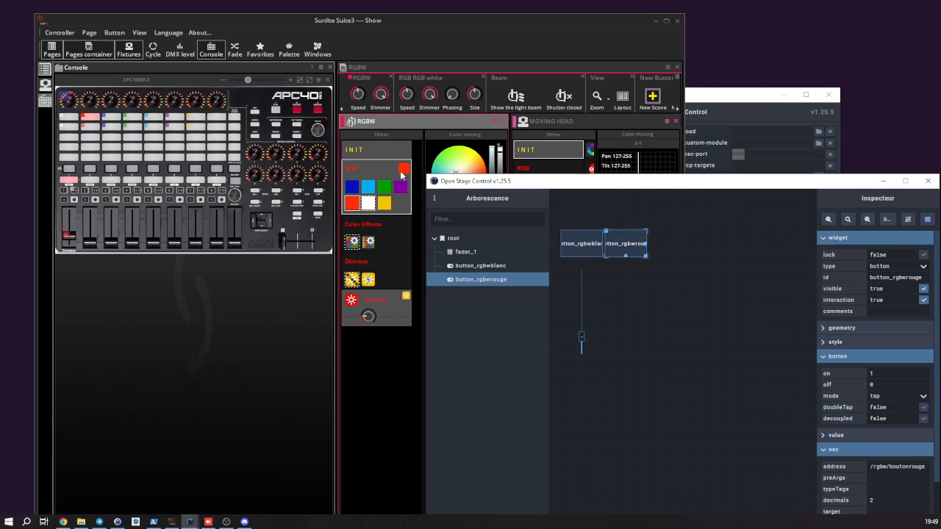
{"action": "left_click", "coordinate": [581, 244]}
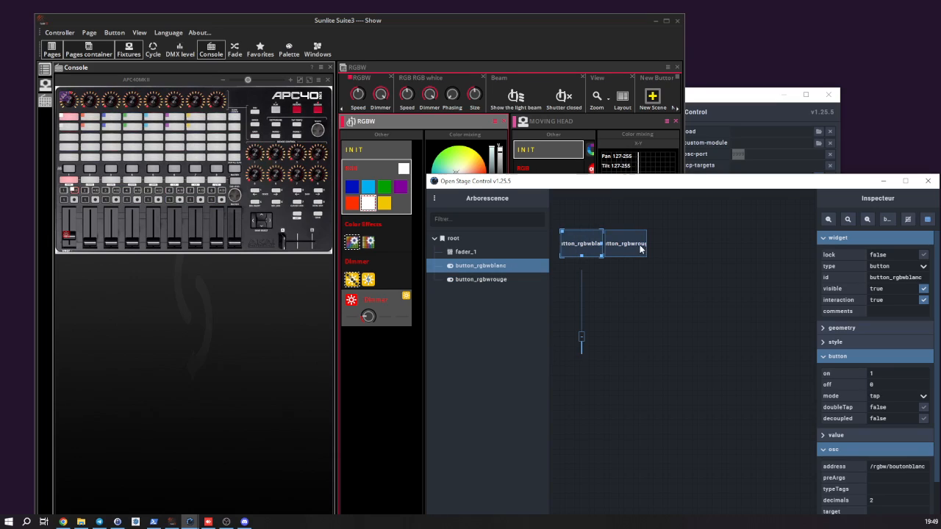
{"action": "left_click", "coordinate": [629, 245]}
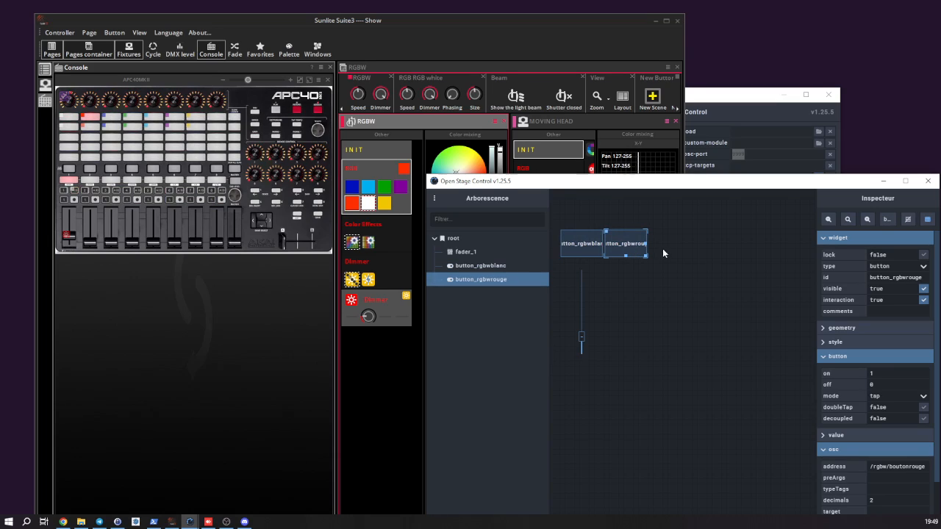
{"action": "left_click", "coordinate": [598, 245]}
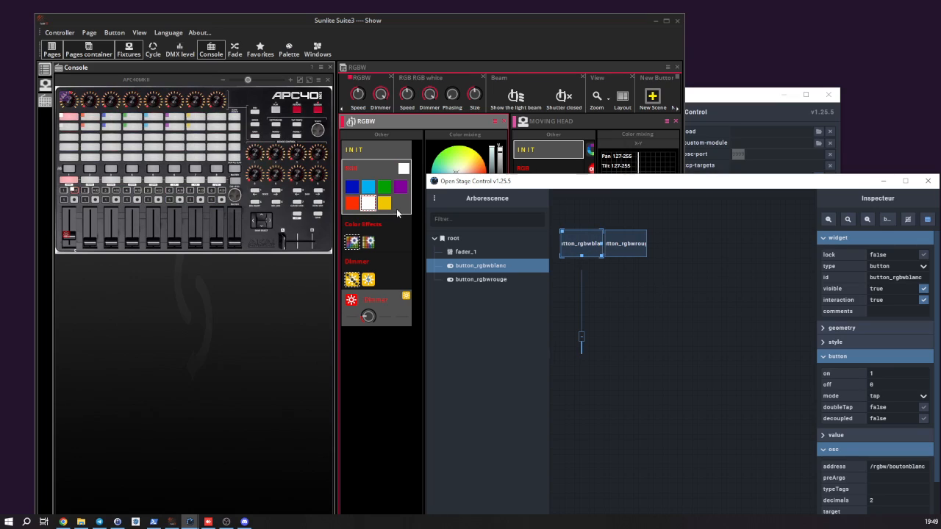
- Turn off Open Stage Control's editor and alternate between the red and white buttons to test them
{"action": "left_click", "coordinate": [435, 199]}
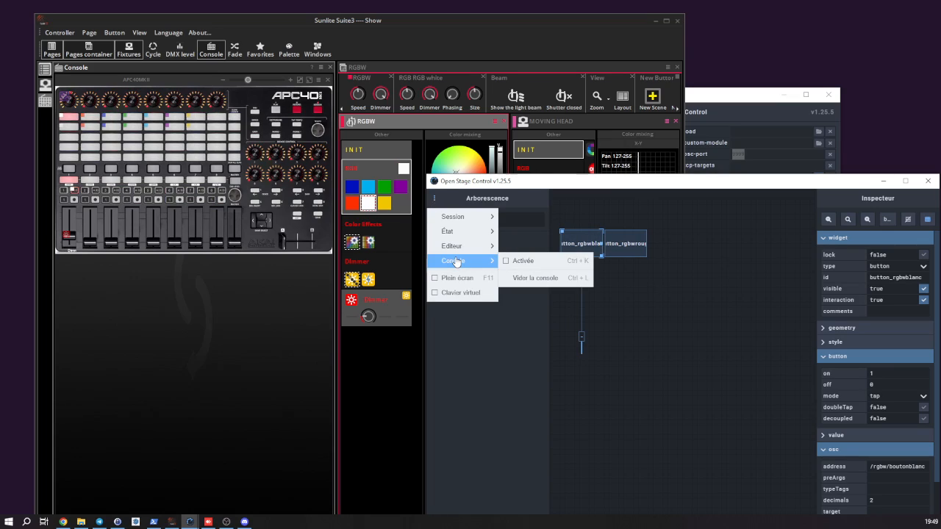
{"action": "left_click", "coordinate": [518, 247]}
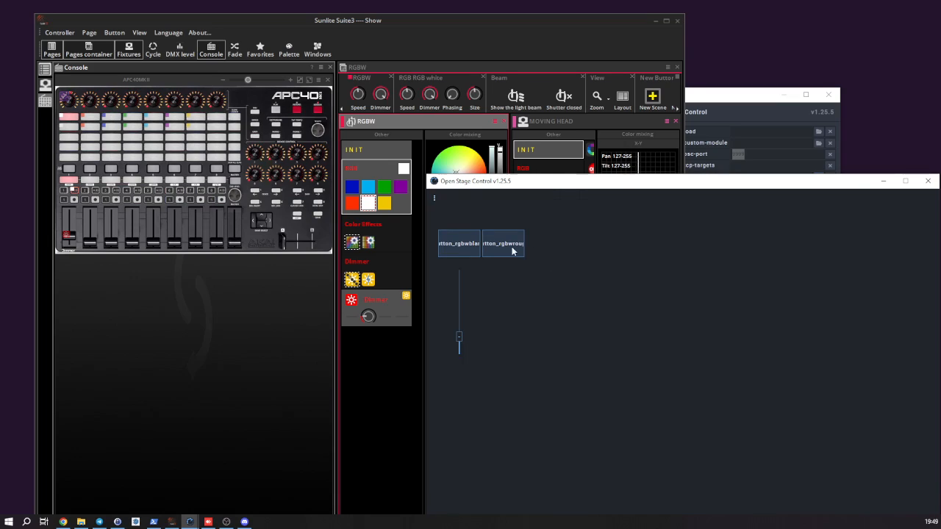
{"action": "left_click", "coordinate": [497, 247]}
{"action": "left_click", "coordinate": [466, 245]}
{"action": "left_click", "coordinate": [488, 247]}
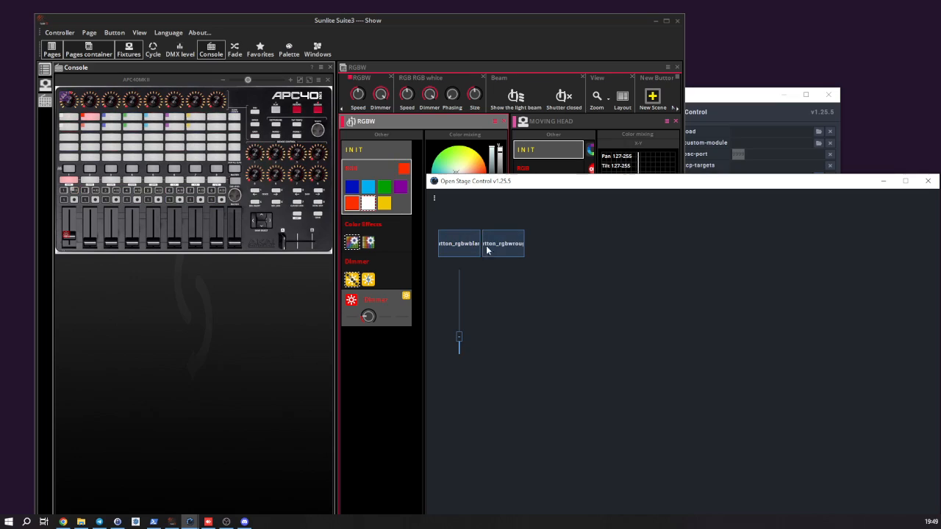
{"action": "left_click", "coordinate": [466, 252]}
{"action": "left_click", "coordinate": [489, 245]}
{"action": "left_click", "coordinate": [466, 247]}
- Test the RGBW dimmer in both directions, using the Open Stage Control fader and the first fader on Sunlite's console
{"action": "left_click_drag", "start_coordinate": [458, 342], "coordinate": [461, 319]}
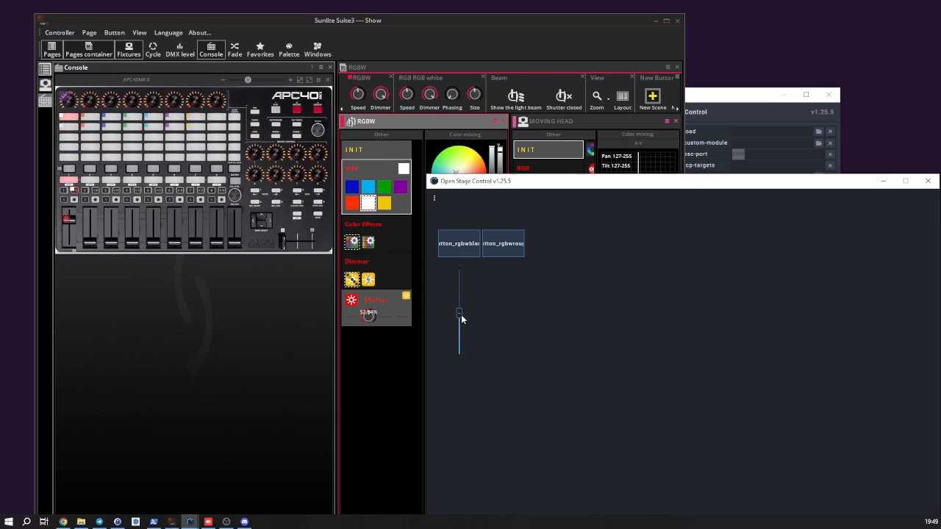
{"action": "left_click", "coordinate": [73, 230]}
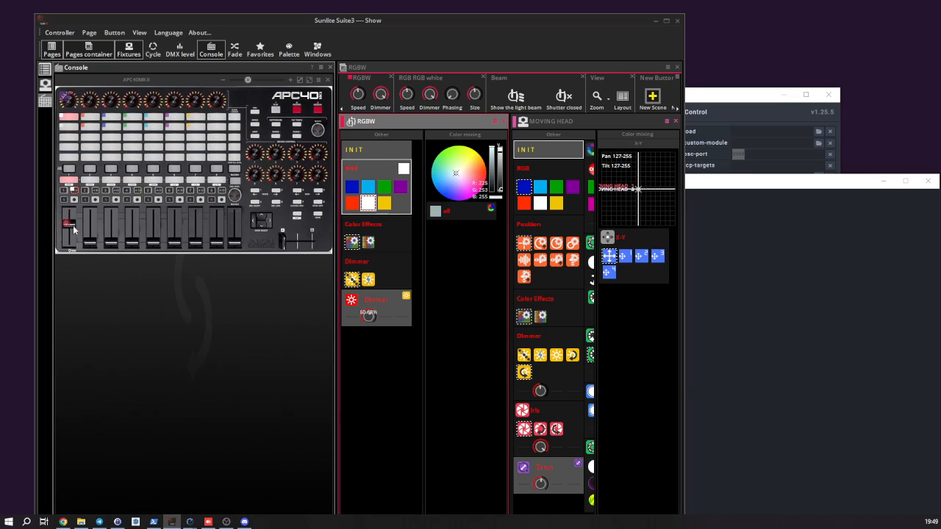
{"action": "left_click", "coordinate": [716, 182]}
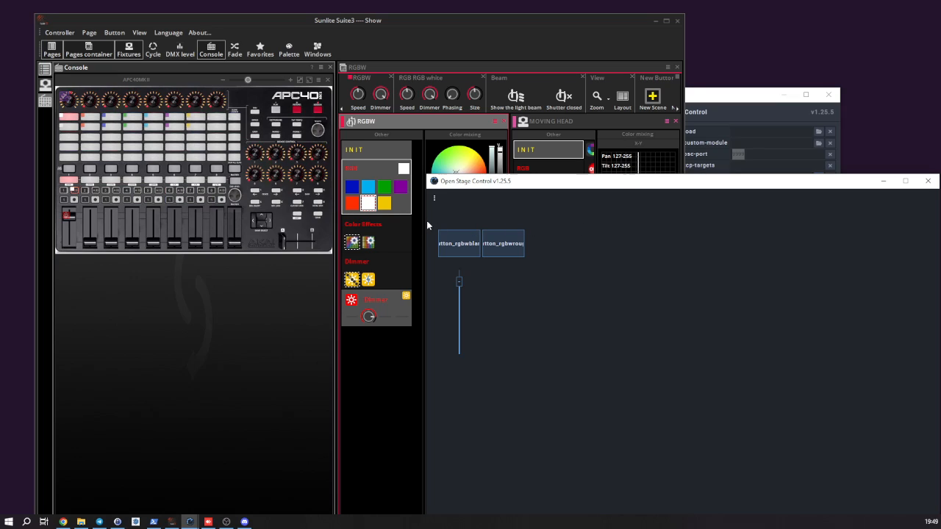
- Narrow the Open Stage Control window to reveal its OSC log, and test Sunlite's white pad and the dimmer fader
{"action": "left_click_drag", "start_coordinate": [426, 220], "coordinate": [710, 221]}
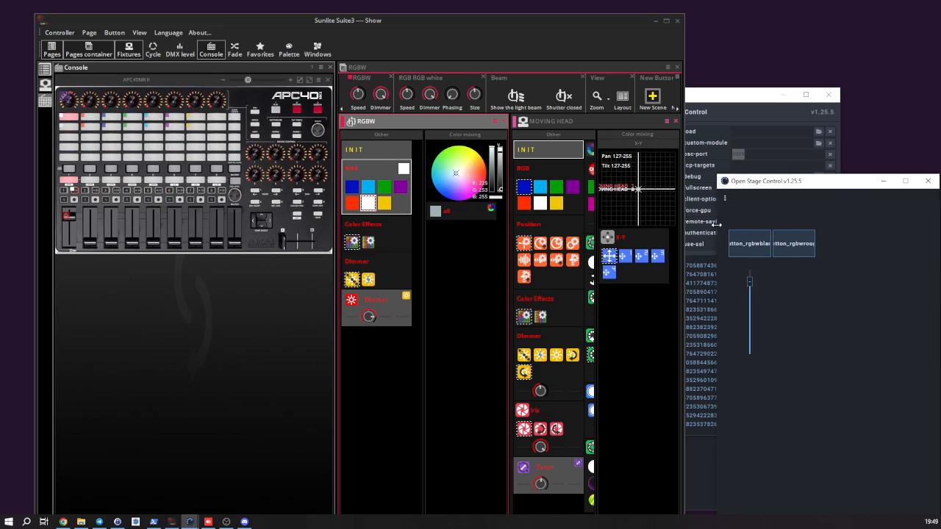
{"action": "left_click", "coordinate": [66, 121]}
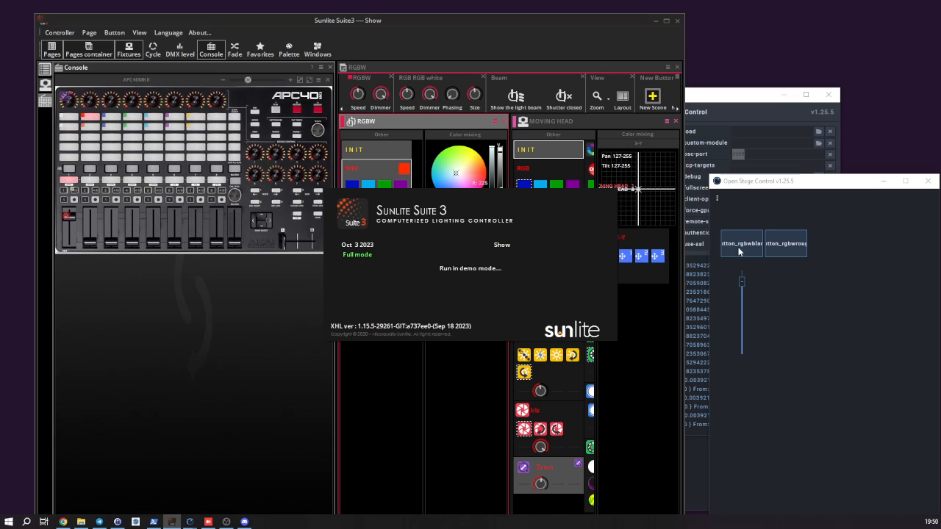
{"action": "left_click", "coordinate": [71, 117]}
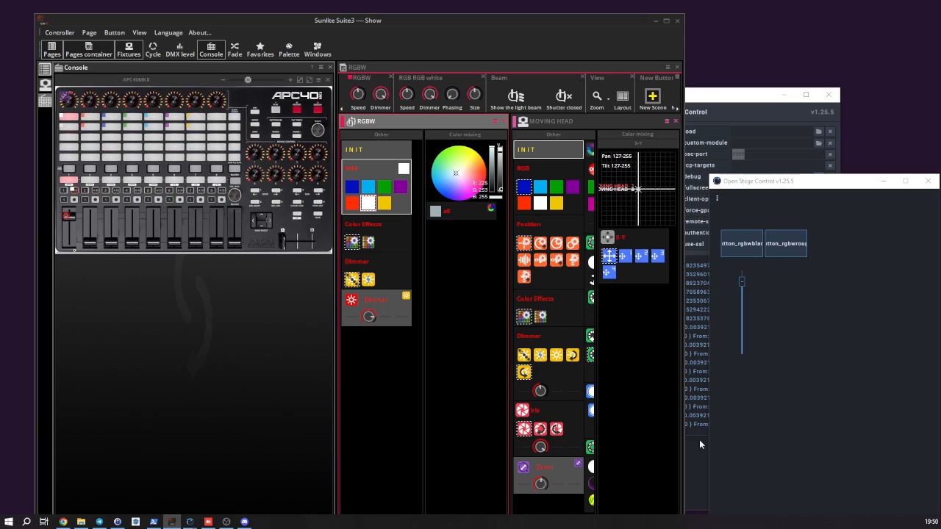
{"action": "mouse_move", "coordinate": [744, 280]}
{"action": "left_mouse_down"}
{"action": "mouse_move", "coordinate": [746, 316]}
{"action": "mouse_move", "coordinate": [752, 286]}
{"action": "left_mouse_up"}
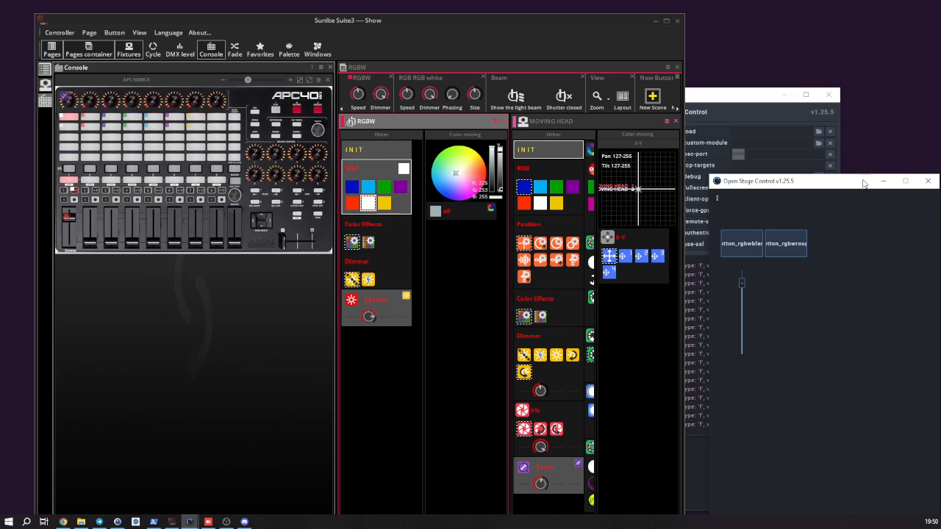
- Save the Open Stage Control session under the name tuto and bring the server launcher window to the front
{"action": "left_click_drag", "start_coordinate": [809, 181], "coordinate": [513, 173]}
{"action": "left_click", "coordinate": [424, 193]}
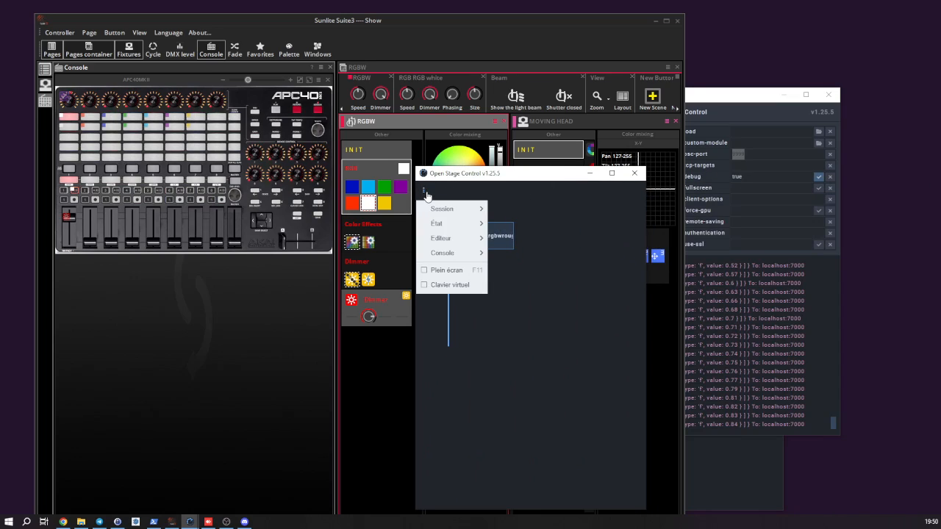
{"action": "mouse_move", "coordinate": [440, 238]}
{"action": "mouse_move", "coordinate": [448, 209]}
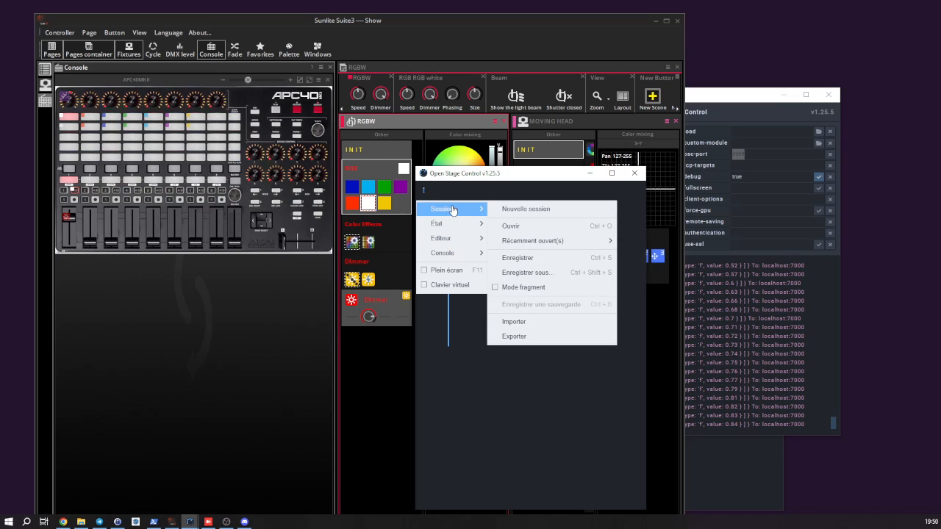
{"action": "left_click", "coordinate": [545, 274]}
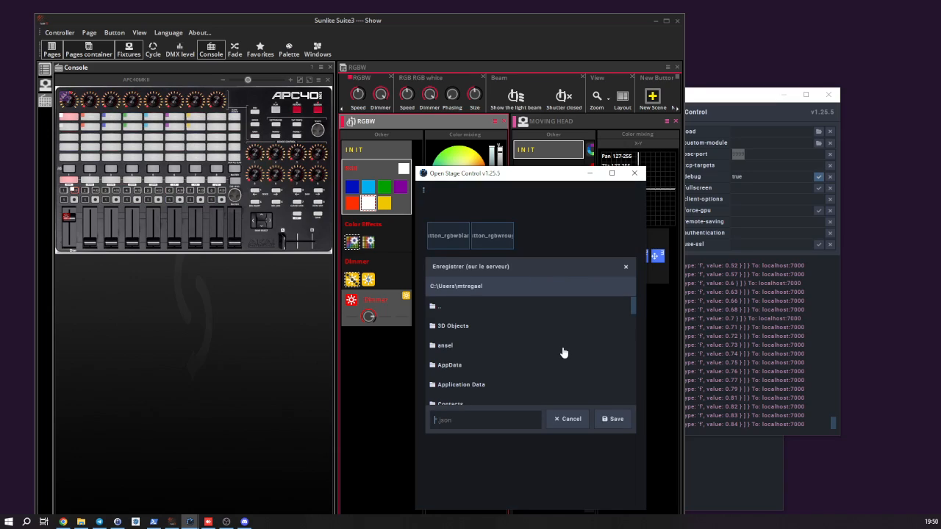
{"action": "left_click", "coordinate": [503, 427]}
{"action": "type", "text": "tuto"}
{"action": "left_click", "coordinate": [616, 419]}
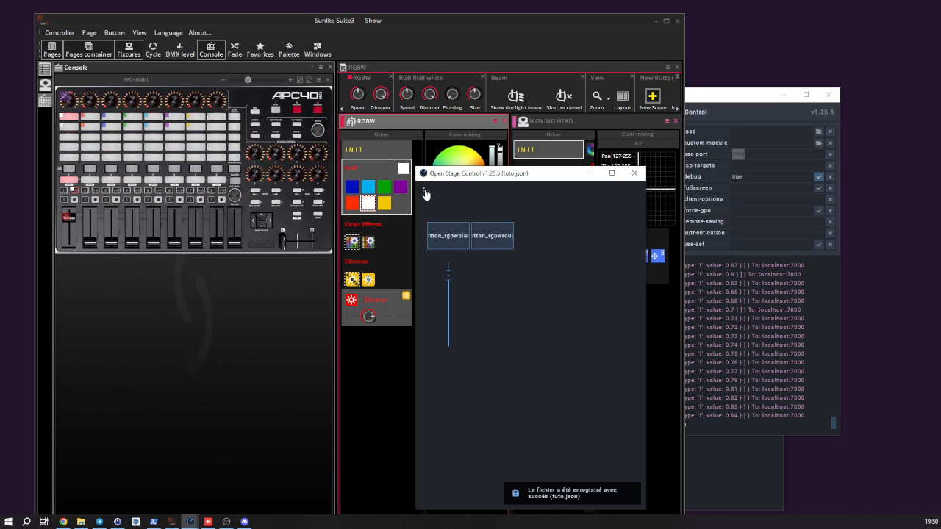
{"action": "left_click", "coordinate": [727, 119]}
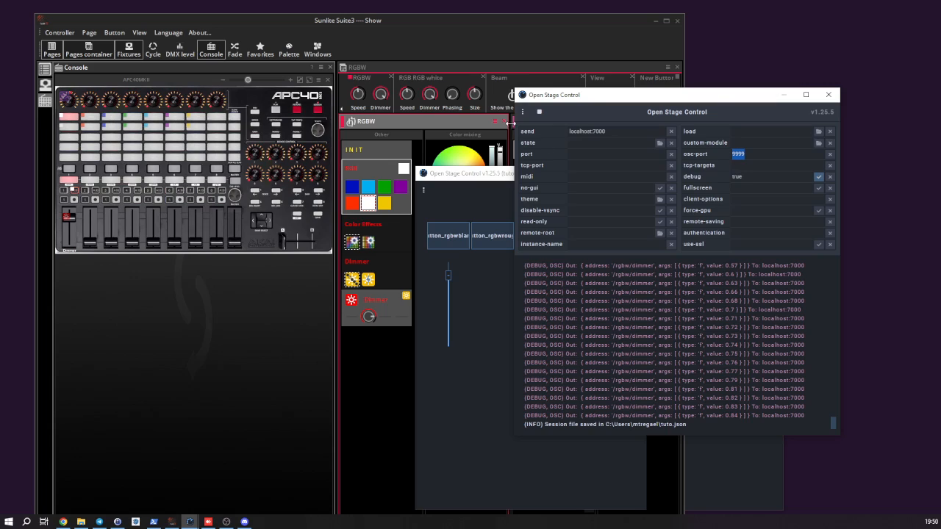
- Stop the Open Stage Control server and set tuto.json as the session file to load at startup
{"action": "left_click", "coordinate": [539, 112]}
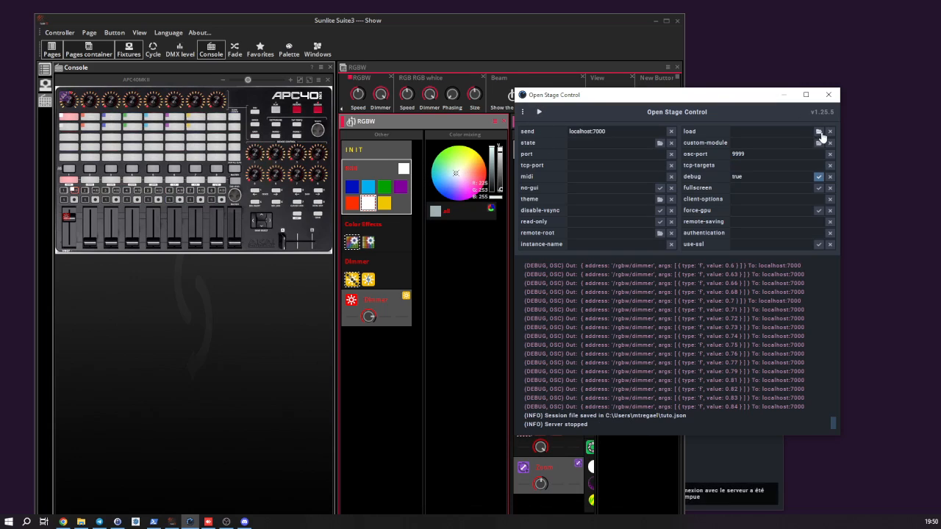
{"action": "left_click", "coordinate": [820, 134]}
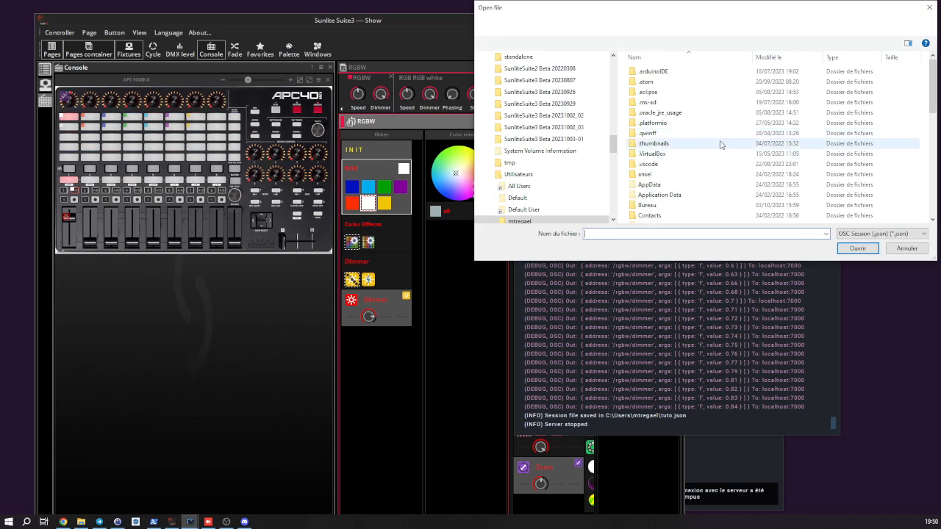
{"action": "scroll", "coordinate": [676, 184], "scroll_direction": "down", "scroll_amount": 8}
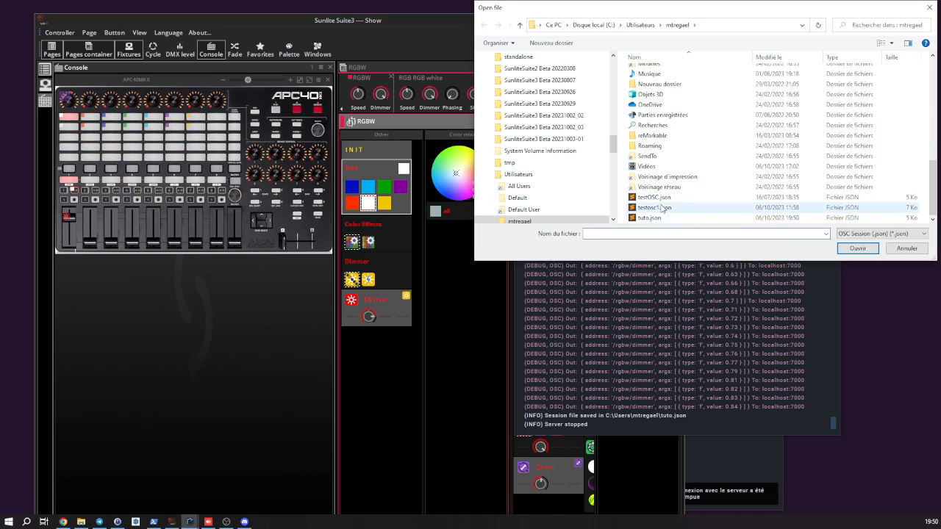
{"action": "left_click", "coordinate": [650, 217]}
{"action": "left_click", "coordinate": [851, 249]}
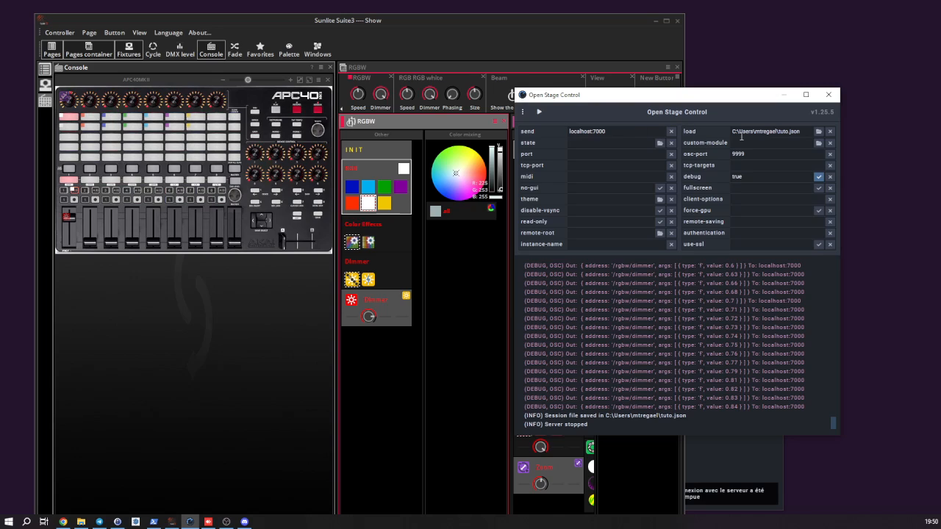
- Restart the server and test the loaded session's dimmer fader, reshaping the client window to be wider and shorter
{"action": "left_click", "coordinate": [539, 112]}
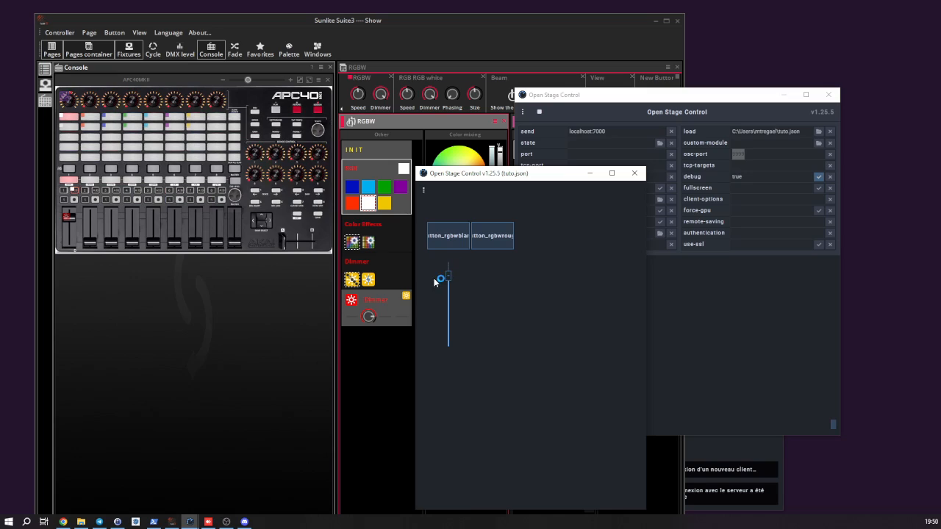
{"action": "mouse_move", "coordinate": [447, 278]}
{"action": "left_mouse_down"}
{"action": "mouse_move", "coordinate": [452, 327]}
{"action": "mouse_move", "coordinate": [451, 272]}
{"action": "left_mouse_up"}
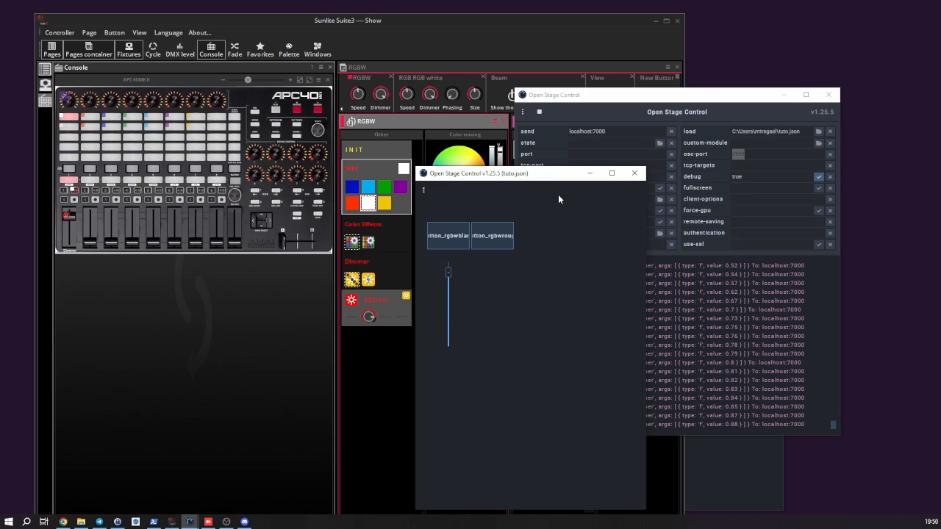
{"action": "left_click_drag", "start_coordinate": [557, 175], "coordinate": [575, 139]}
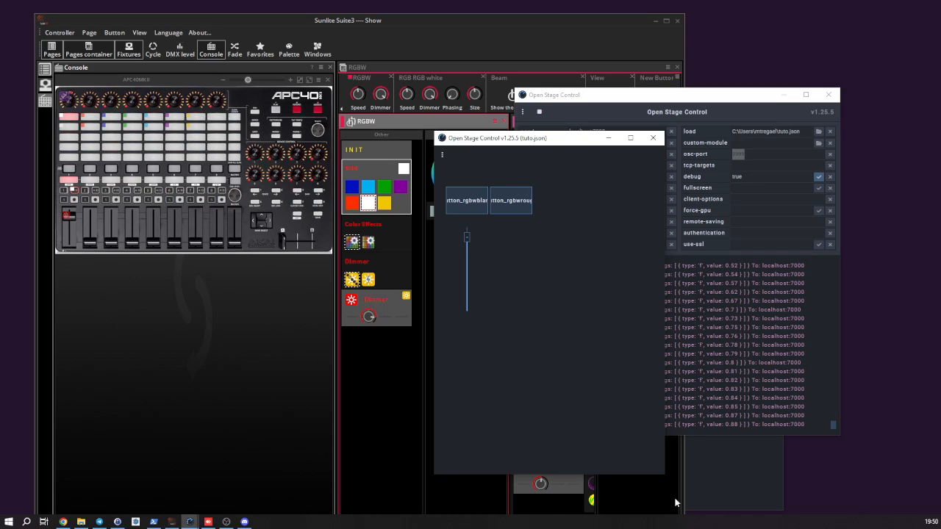
{"action": "left_click_drag", "start_coordinate": [664, 477], "coordinate": [720, 350]}
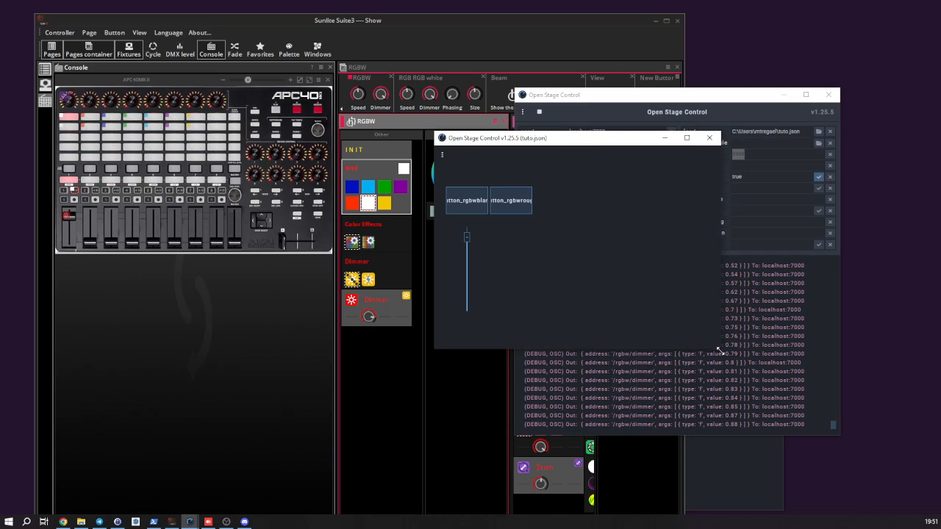
- Switch to Chrome, reload the Open Stage Control page at localhost:8080, and test its dimmer fader beside the client window
{"action": "mouse_move", "coordinate": [62, 523]}
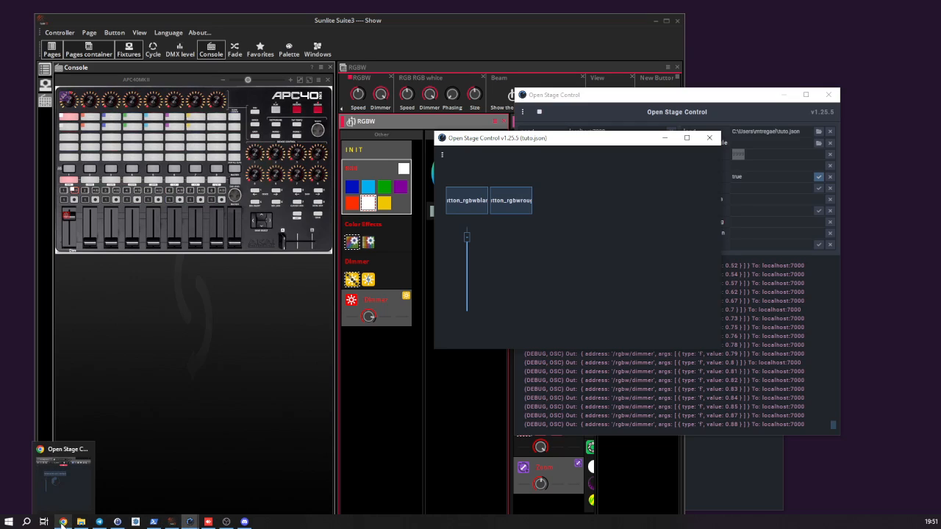
{"action": "left_click", "coordinate": [62, 523]}
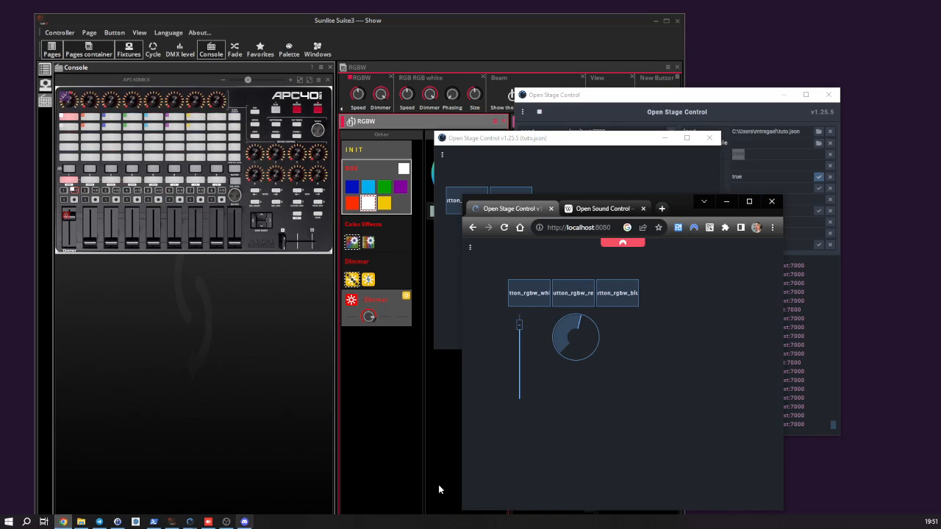
{"action": "left_click_drag", "start_coordinate": [683, 208], "coordinate": [521, 154]}
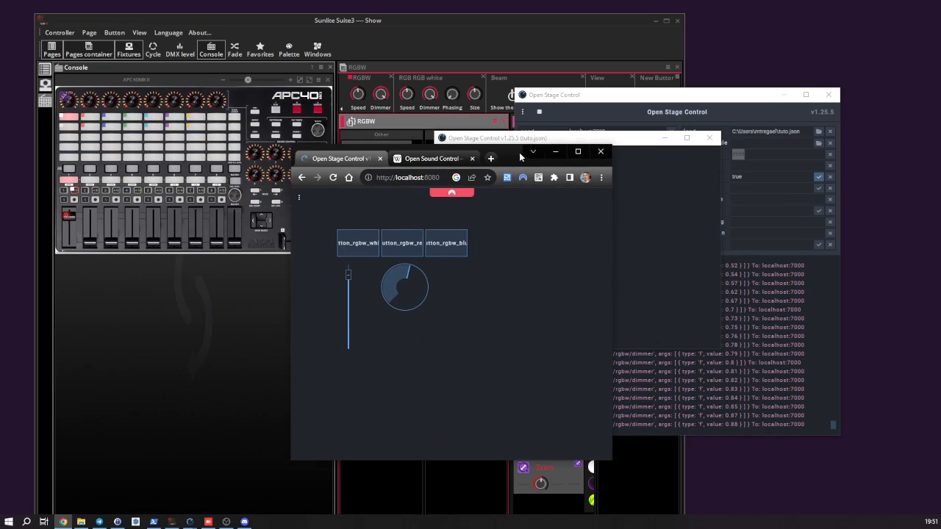
{"action": "left_click", "coordinate": [335, 179]}
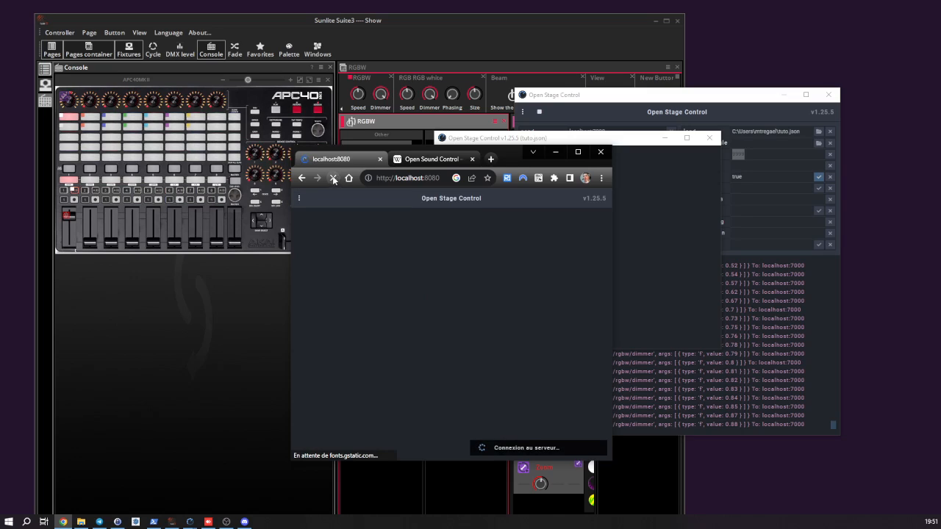
{"action": "left_click_drag", "start_coordinate": [514, 156], "coordinate": [752, 192]}
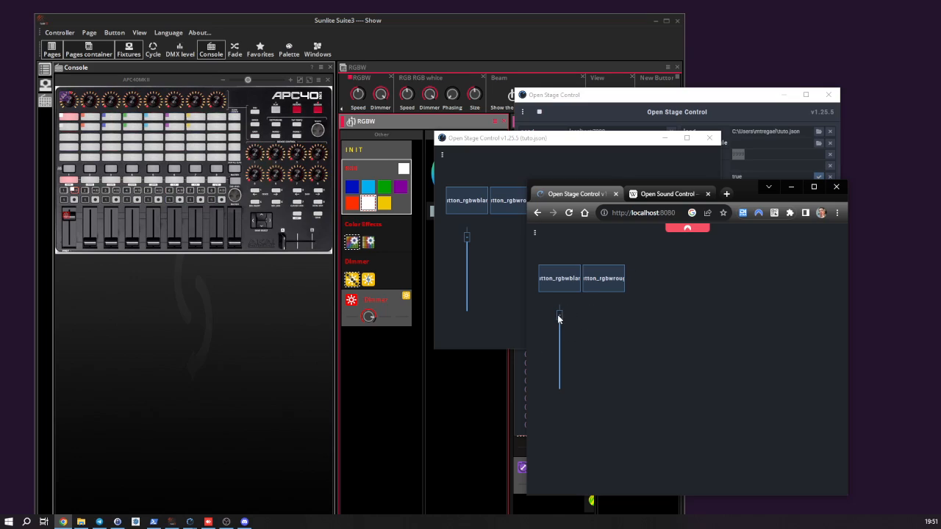
{"action": "mouse_move", "coordinate": [559, 316]}
{"action": "left_mouse_down"}
{"action": "mouse_move", "coordinate": [561, 342]}
{"action": "mouse_move", "coordinate": [567, 294]}
{"action": "mouse_move", "coordinate": [561, 374]}
{"action": "mouse_move", "coordinate": [570, 318]}
{"action": "left_mouse_up"}
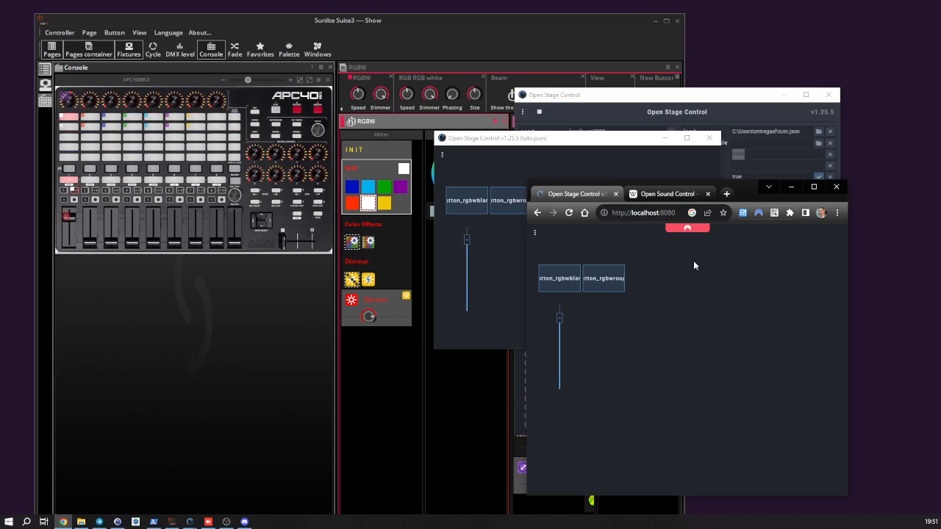